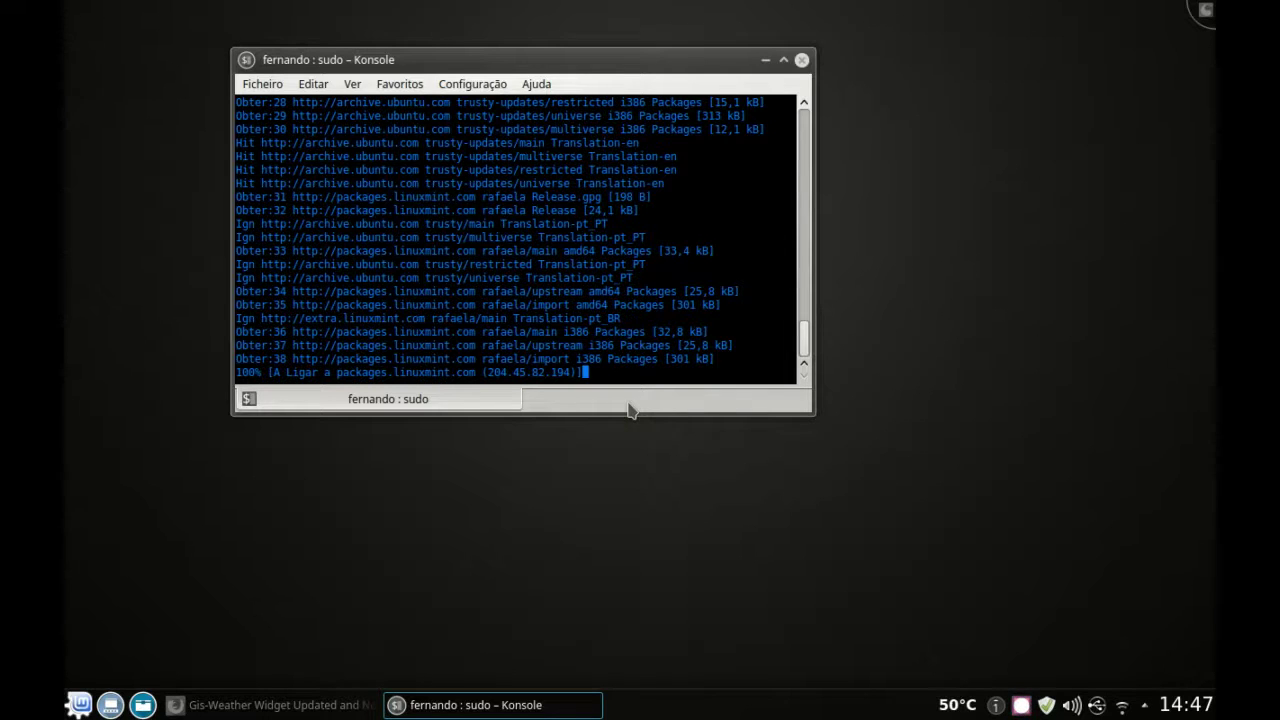
drag(546, 60, 613, 108)
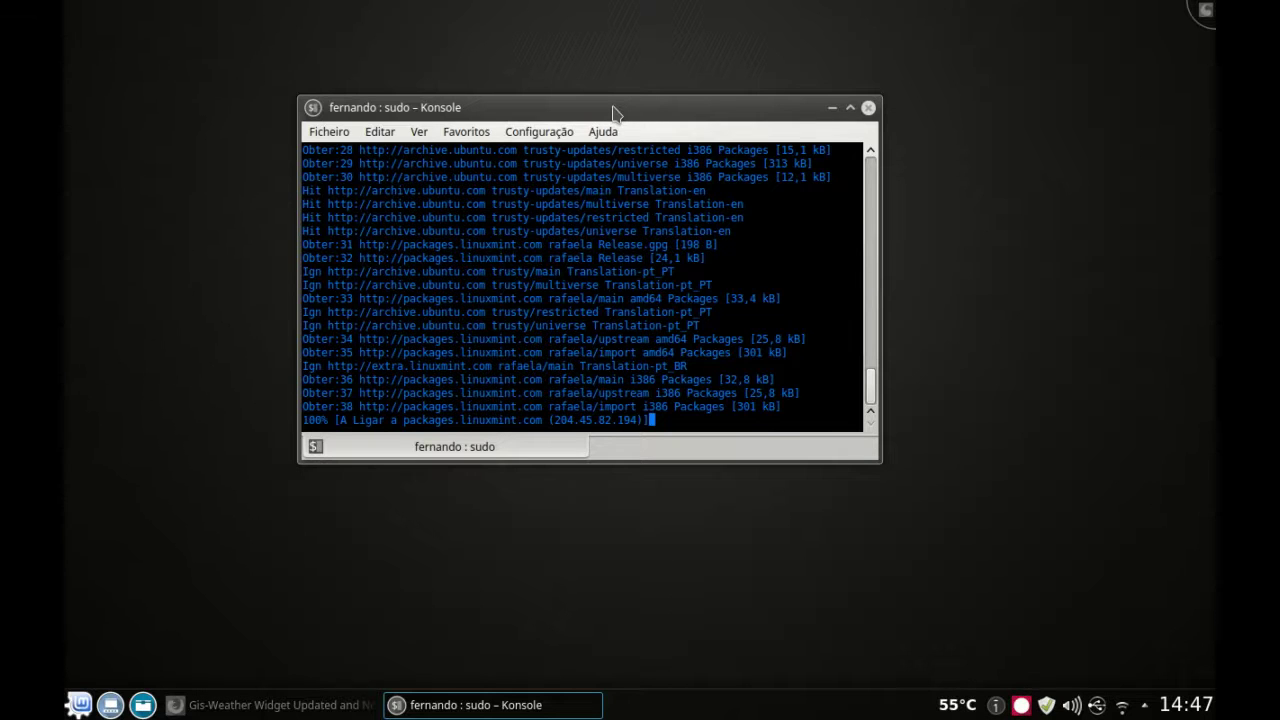
drag(613, 112, 745, 124)
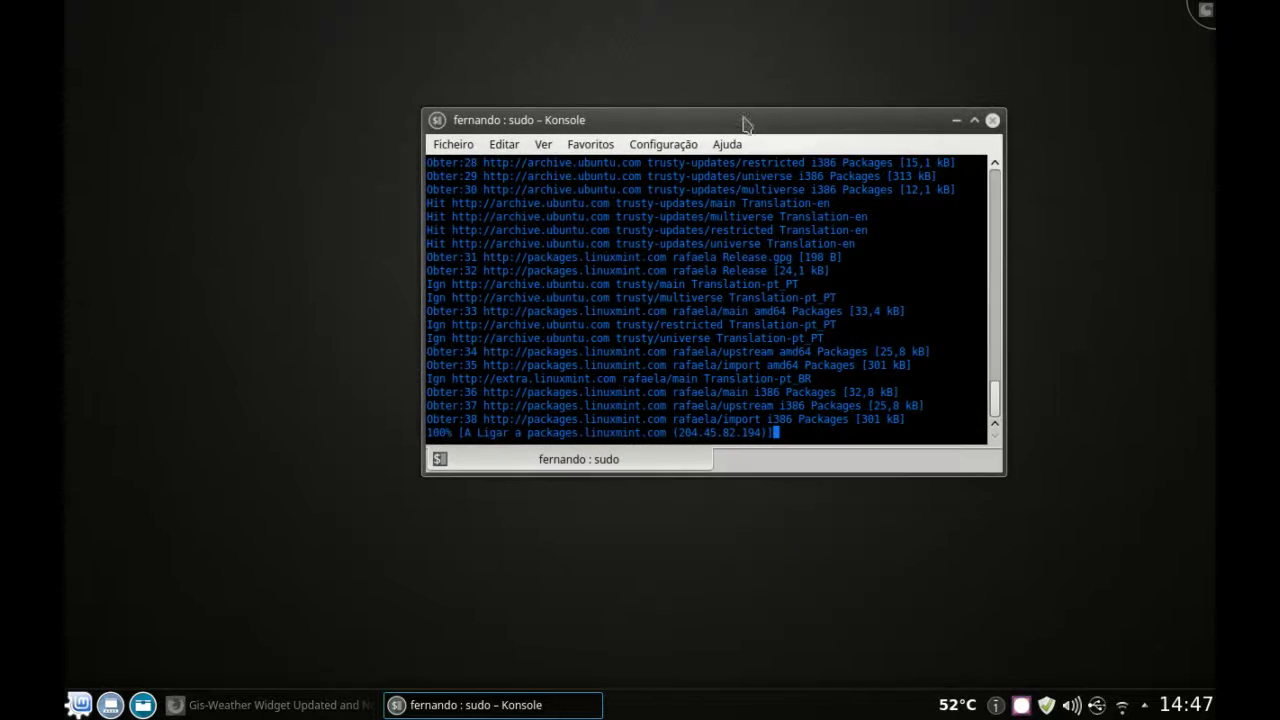
drag(900, 129, 758, 122)
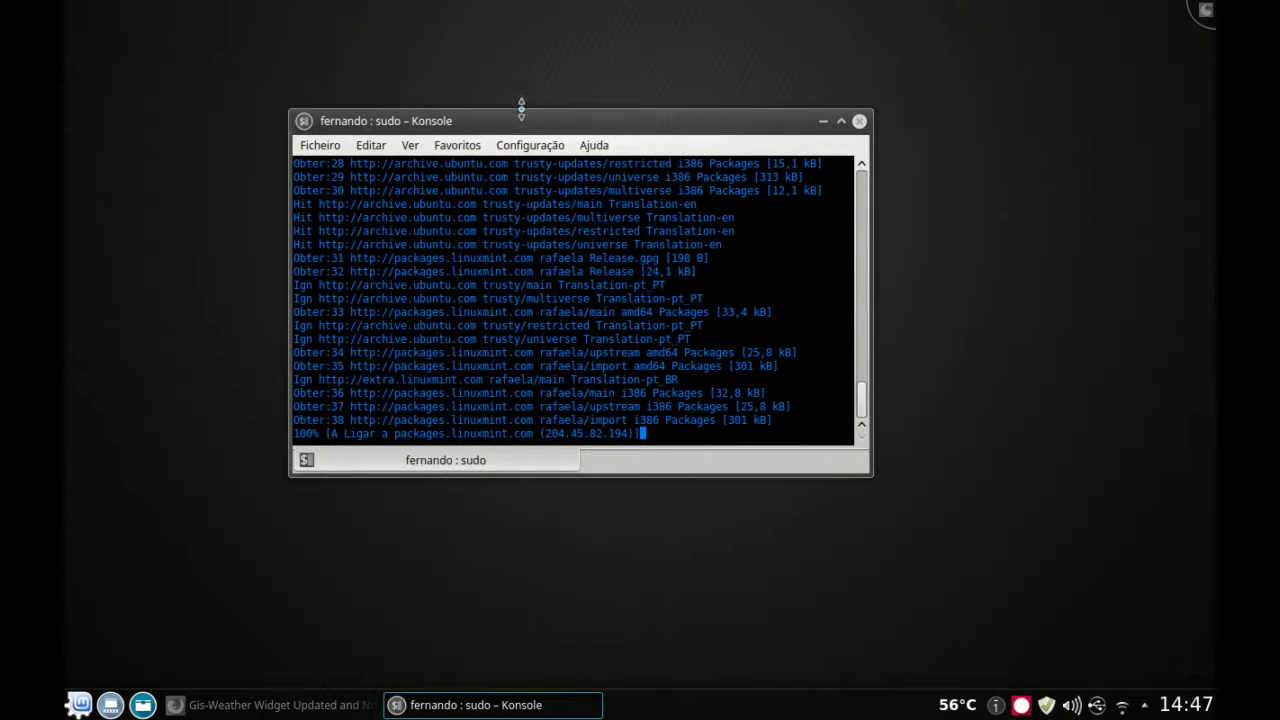
drag(531, 123, 527, 106)
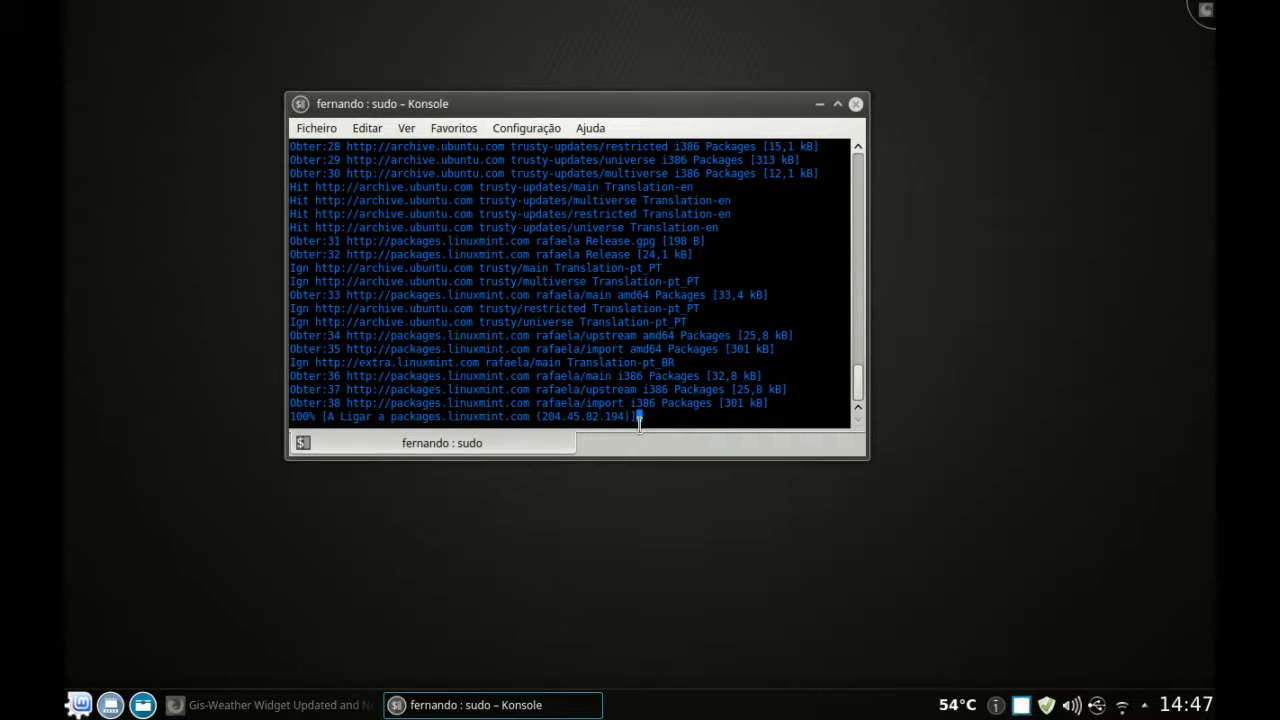
click(838, 104)
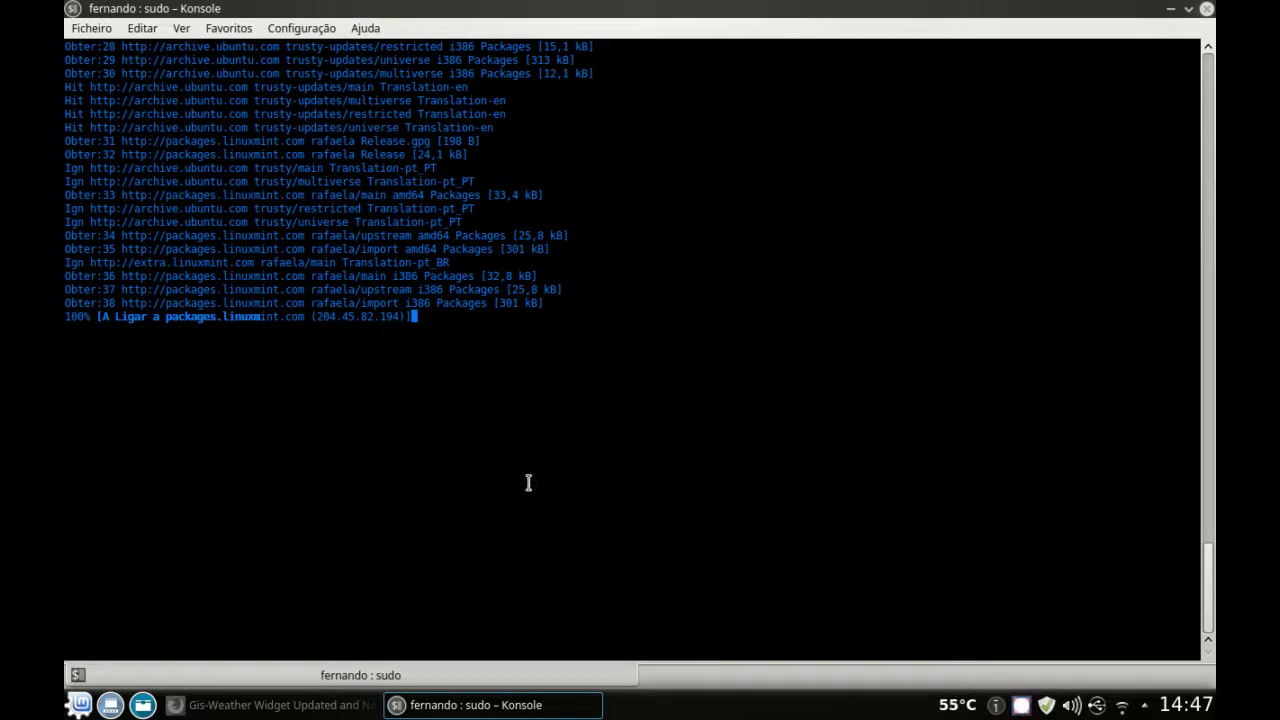
drag(737, 14, 617, 112)
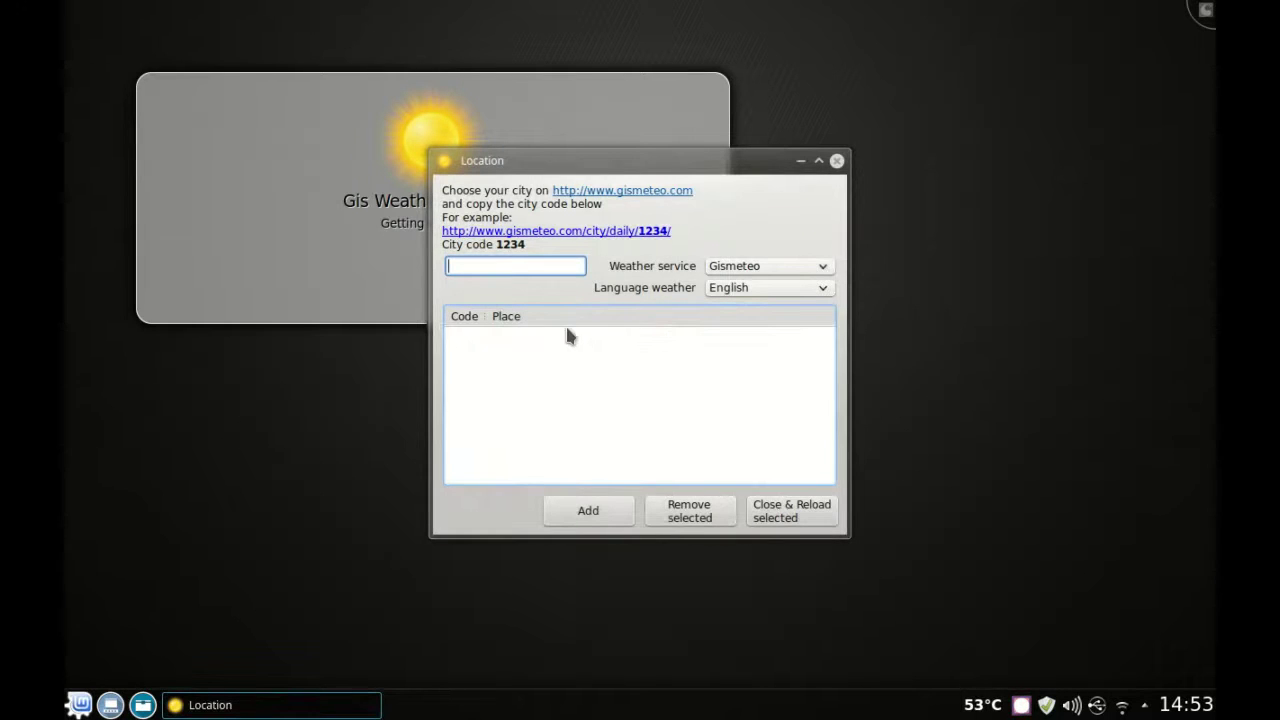
Choose AccuWeather as the weather service for the location
click(814, 290)
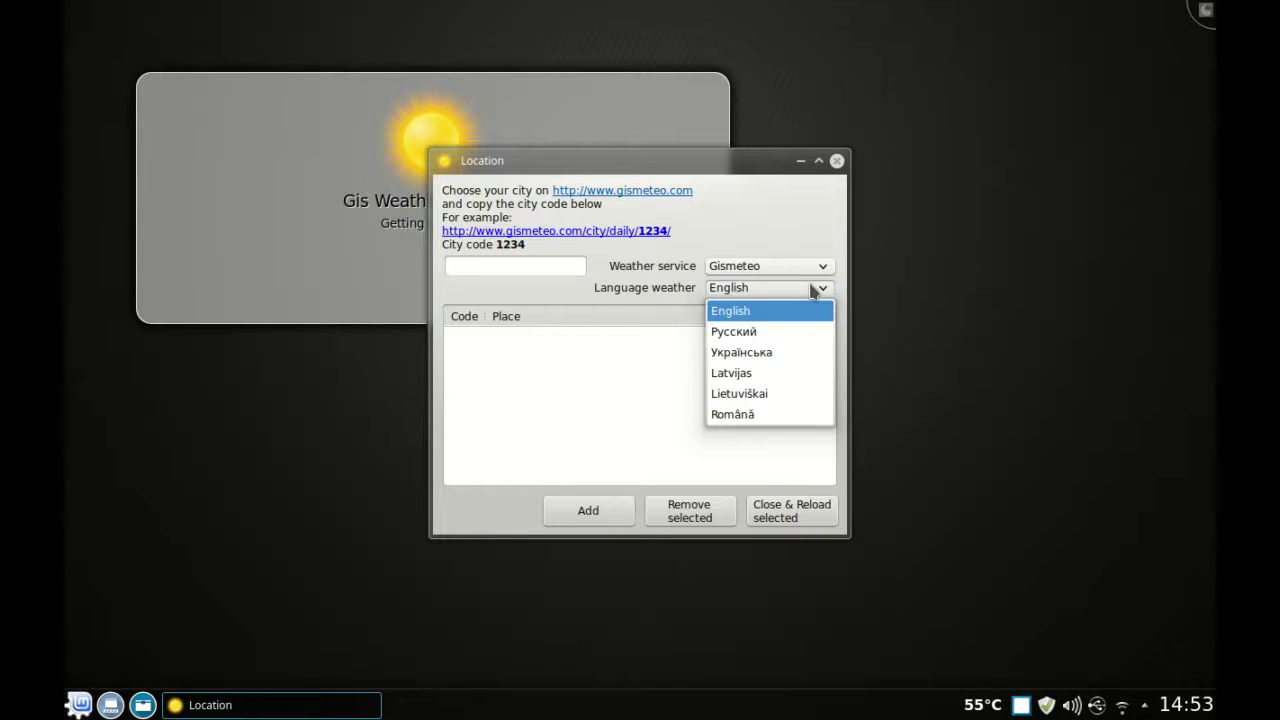
click(813, 288)
click(819, 266)
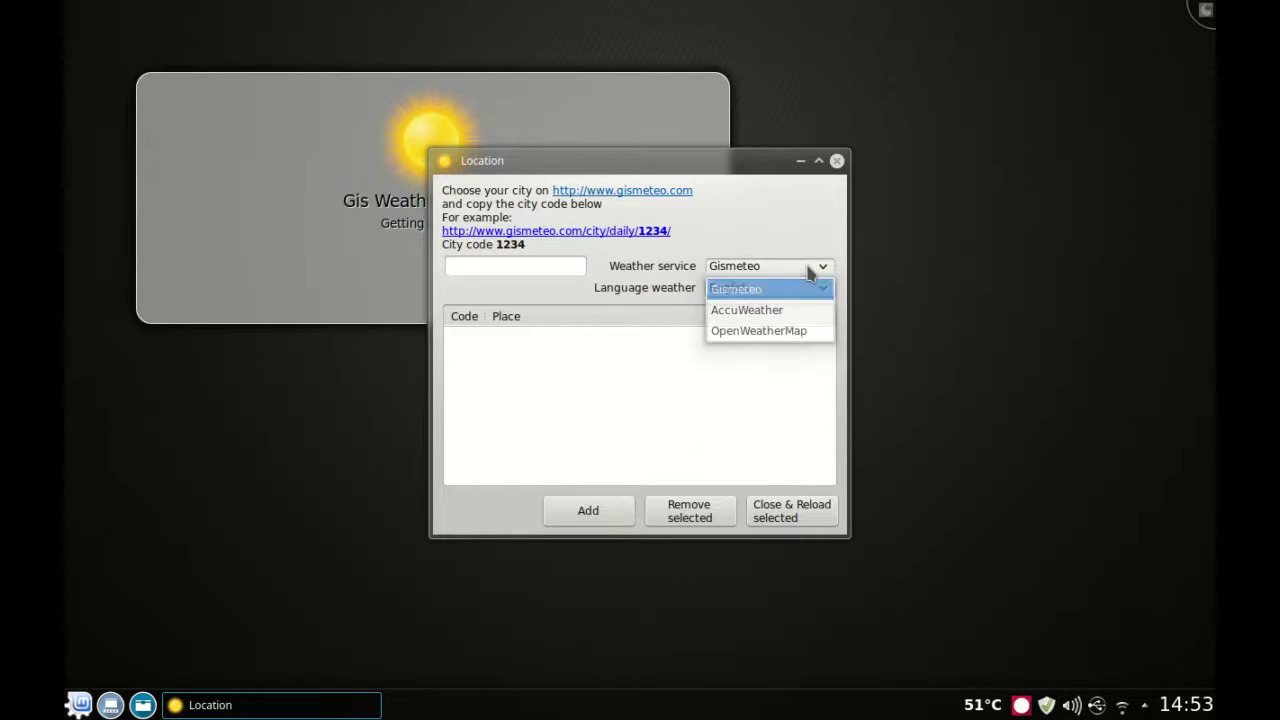
click(777, 312)
Look through the available weather languages and set the weather language to Português
click(816, 306)
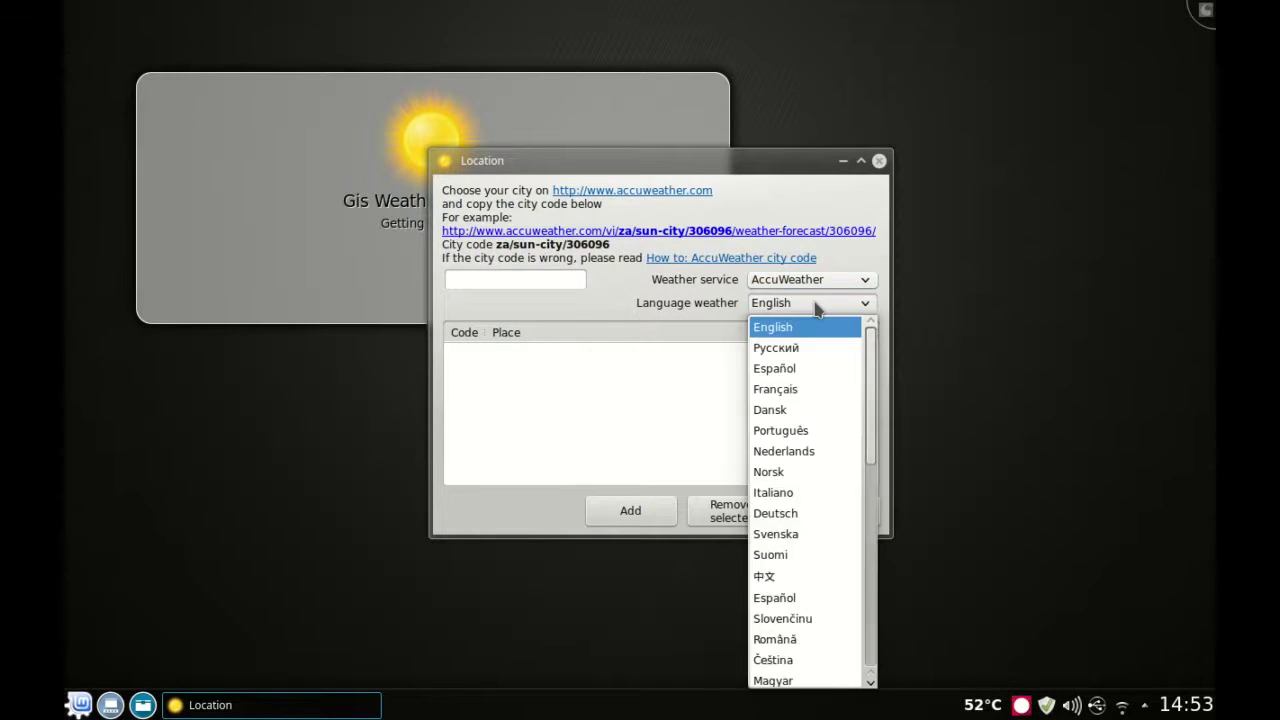
scroll(803, 480, down, 3)
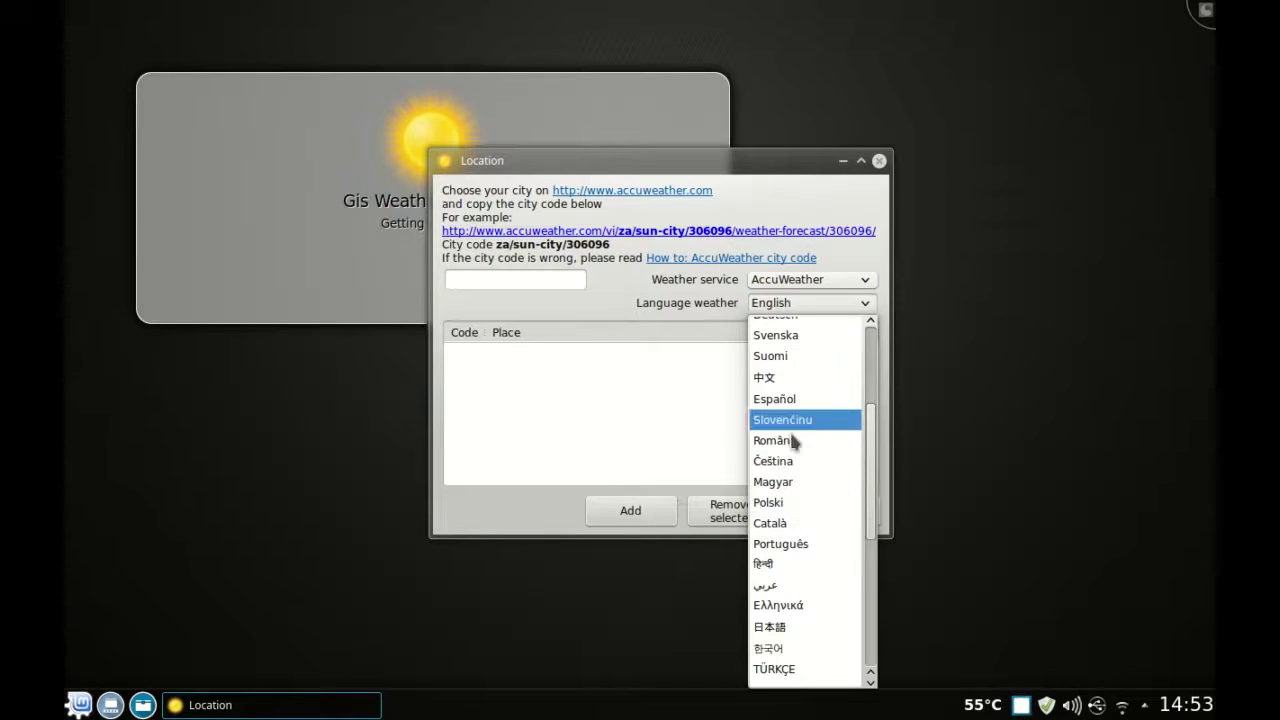
scroll(806, 557, down, 5)
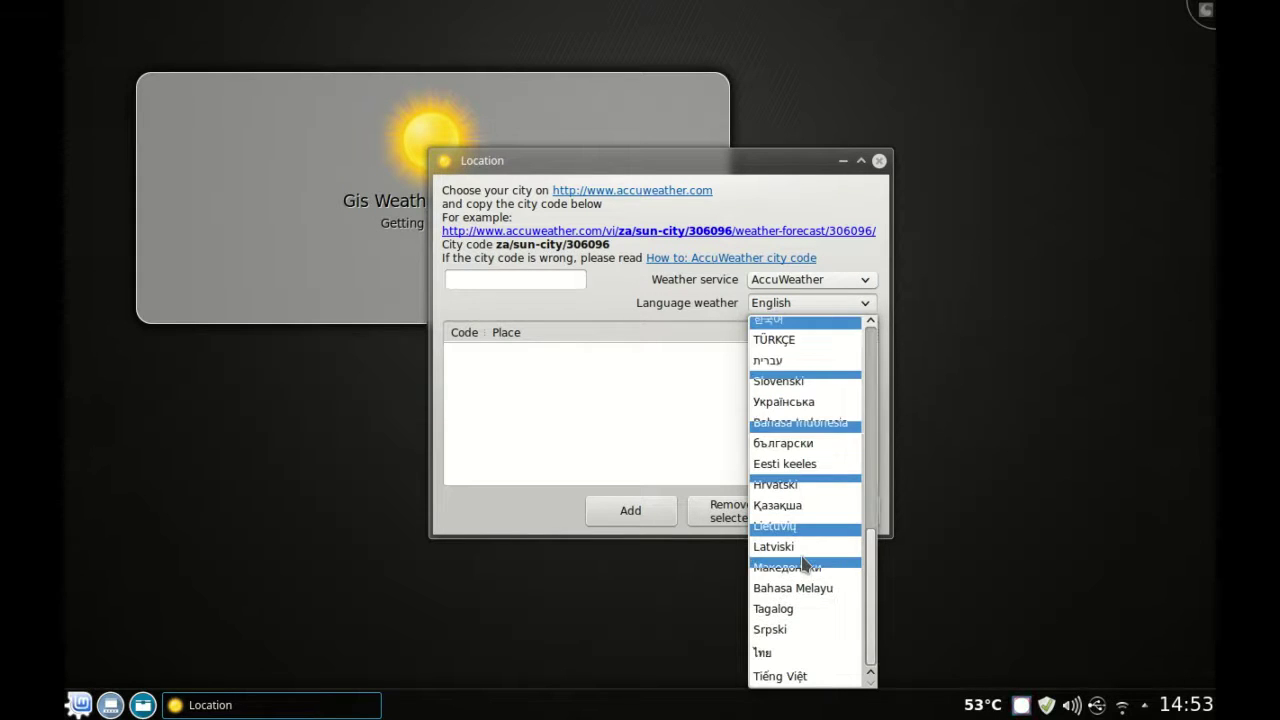
scroll(834, 655, up, 8)
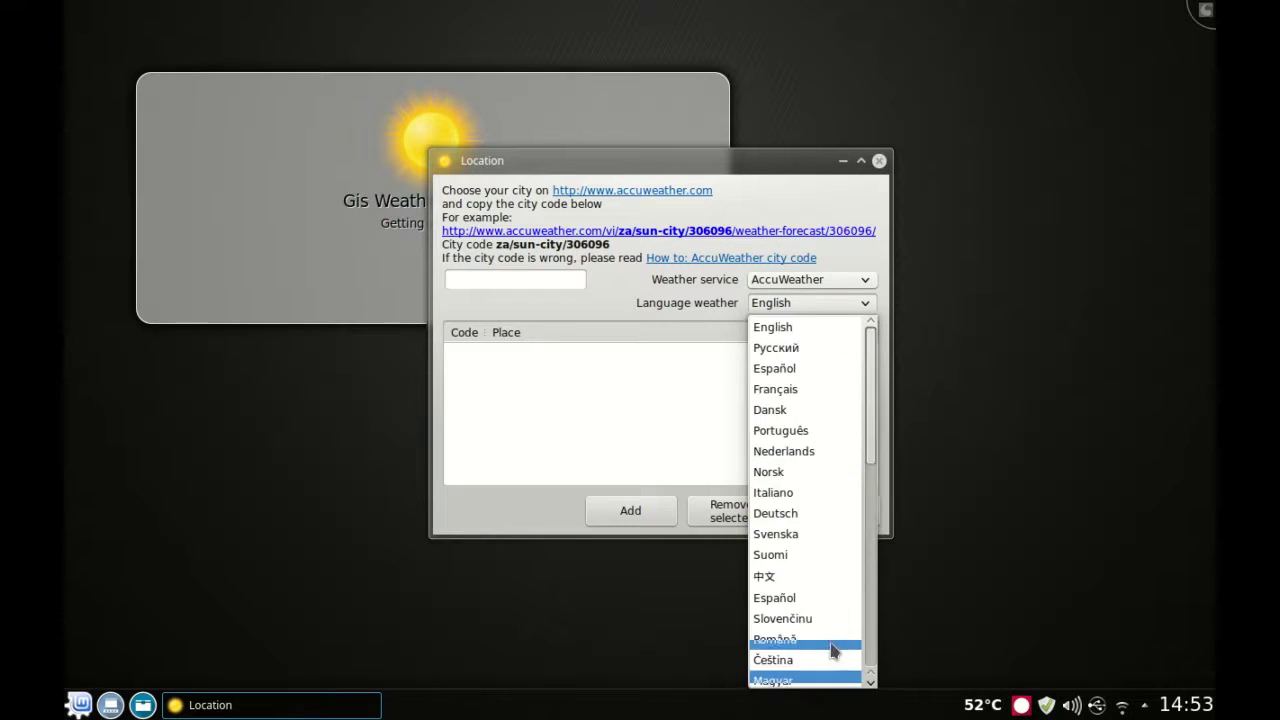
scroll(831, 651, down, 3)
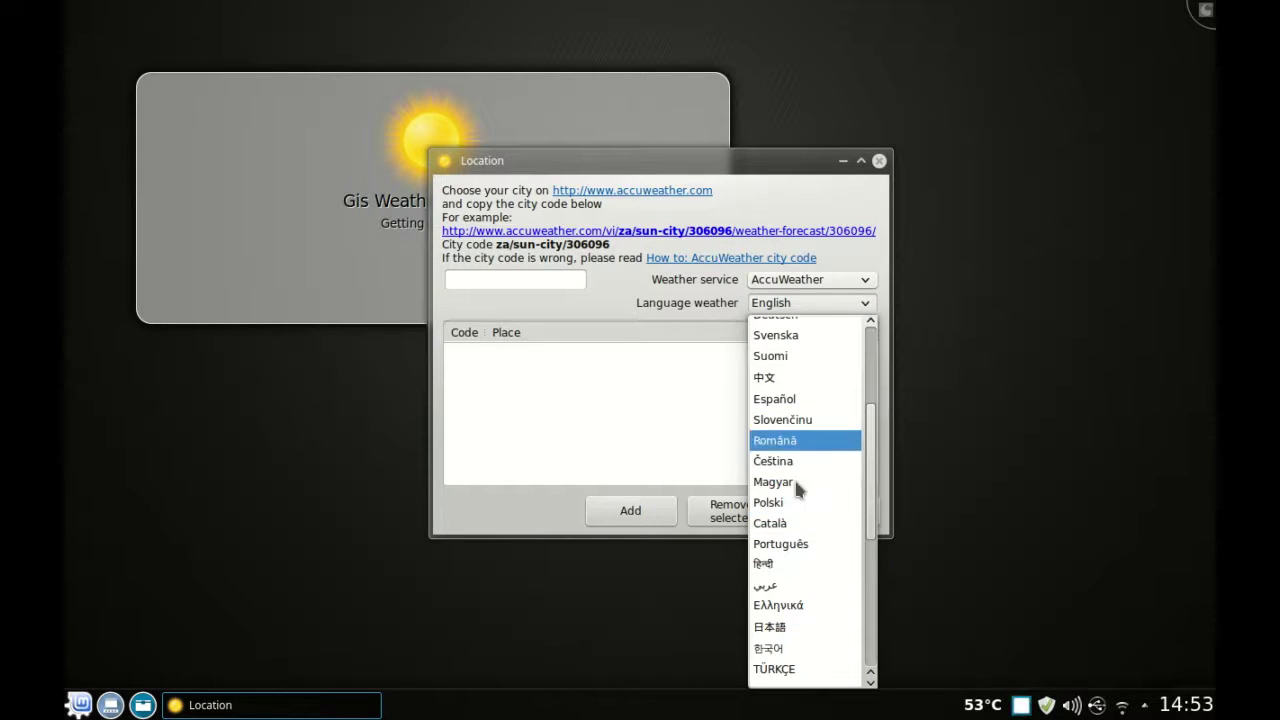
scroll(814, 517, up, 2)
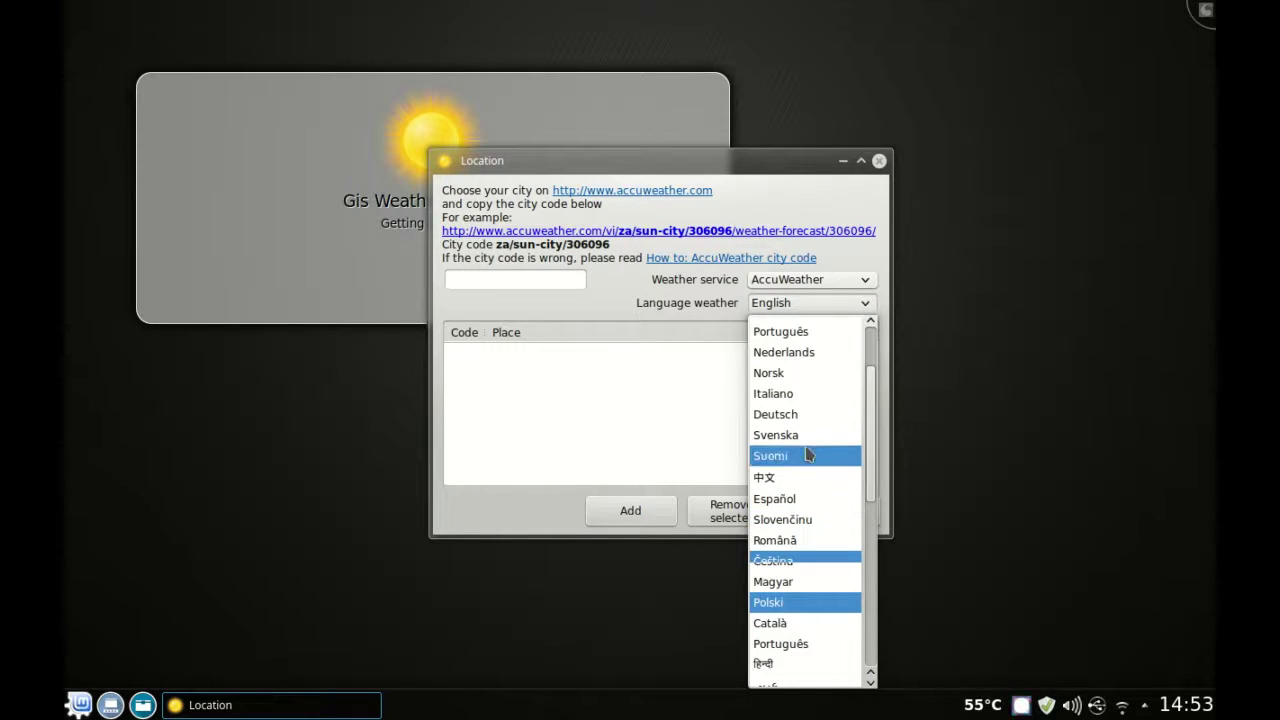
scroll(817, 538, up, 1)
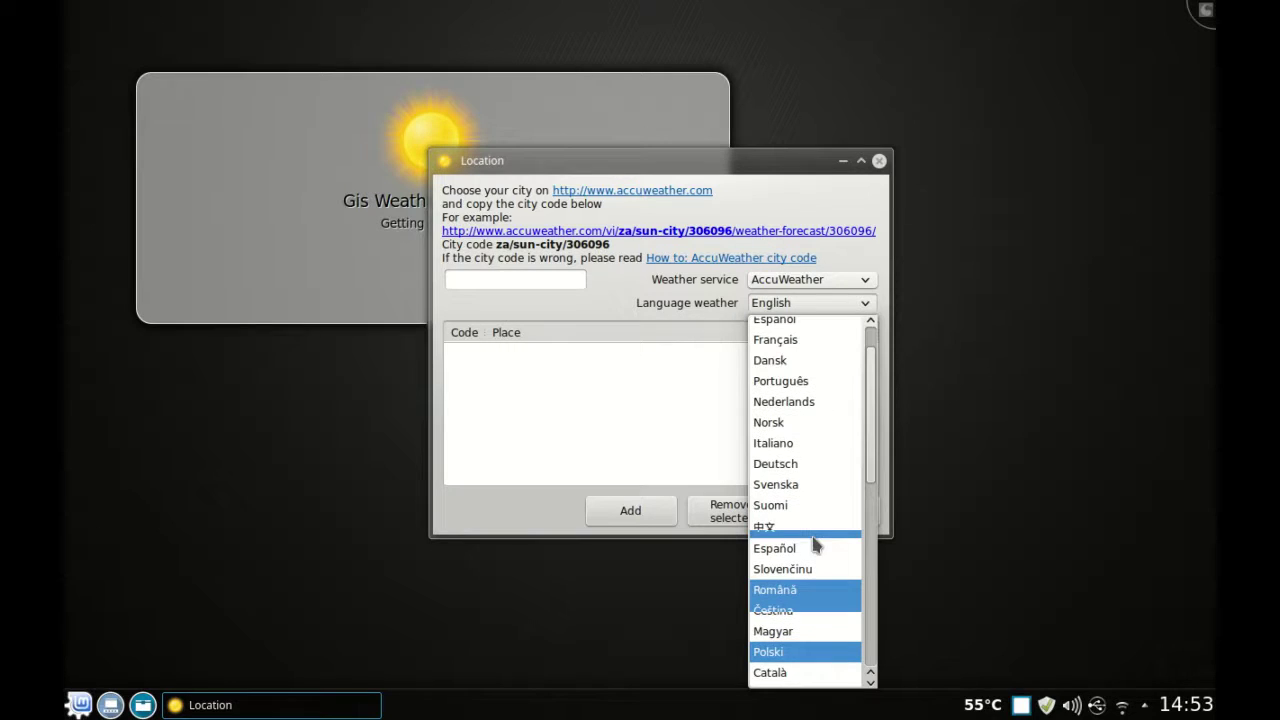
click(806, 382)
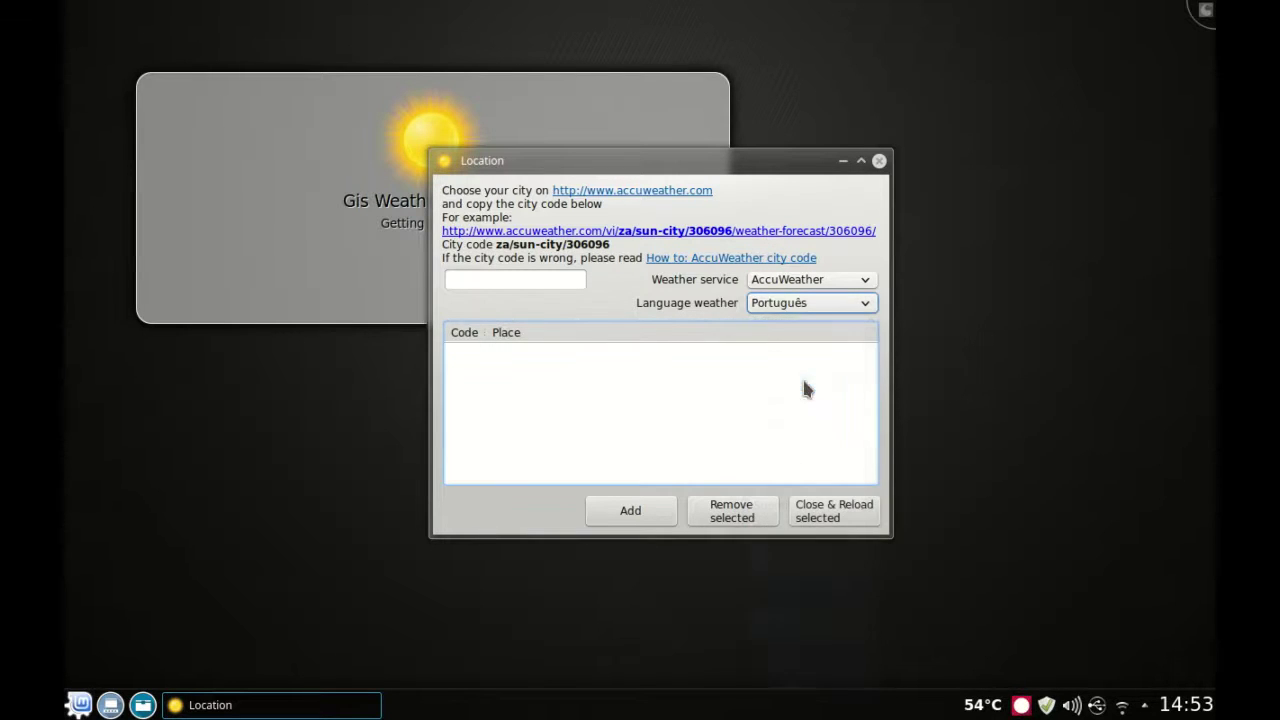
click(713, 414)
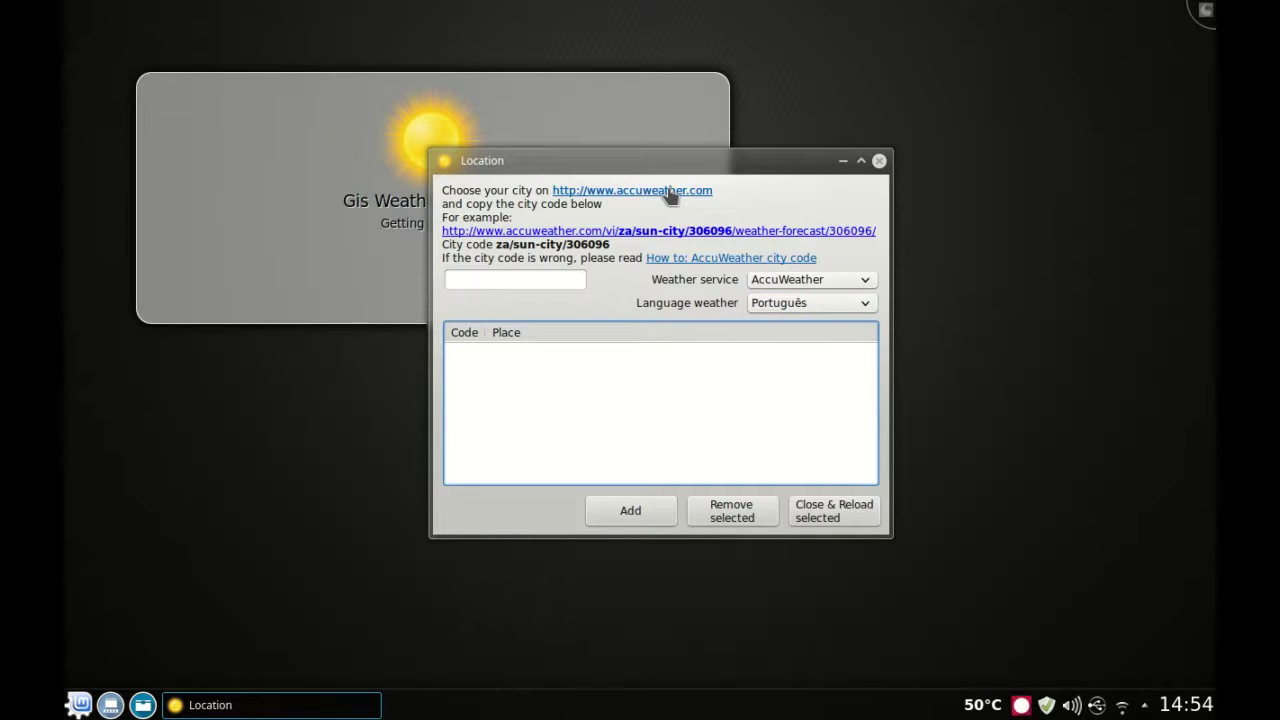
Open the linked AccuWeather website, maximize the browser window and go to the local forecast for Lisbon
click(670, 191)
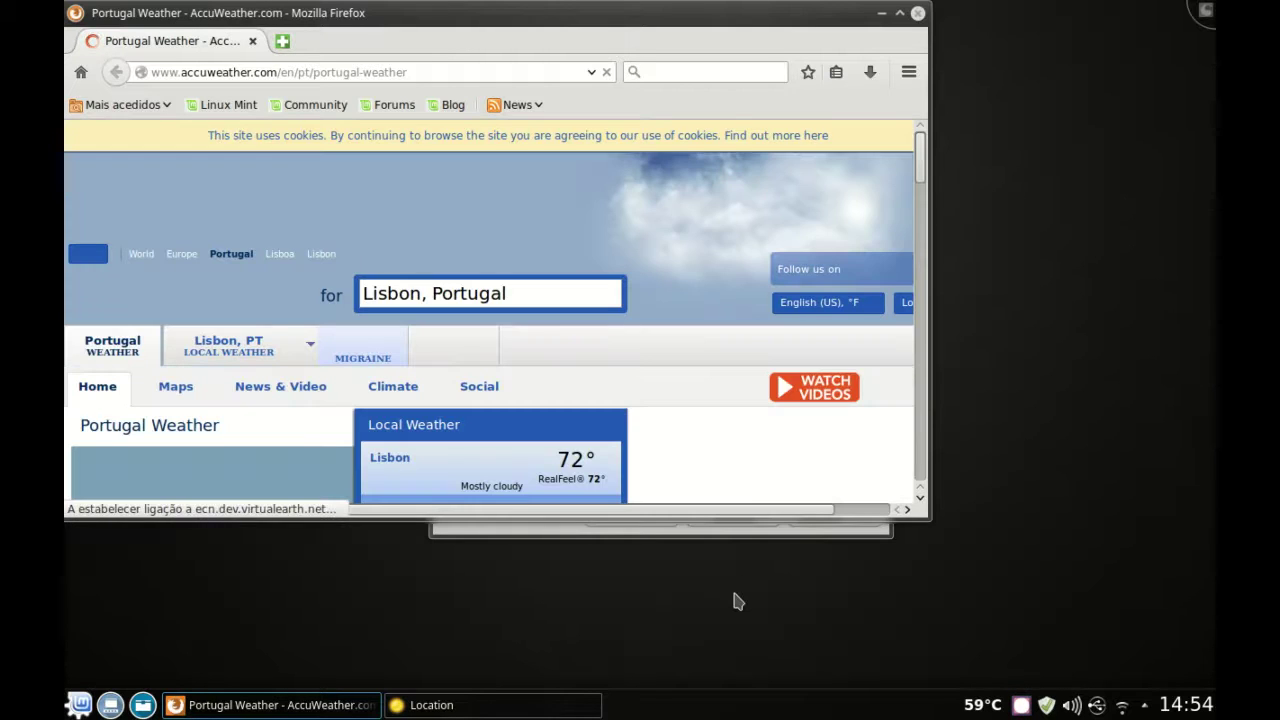
click(899, 13)
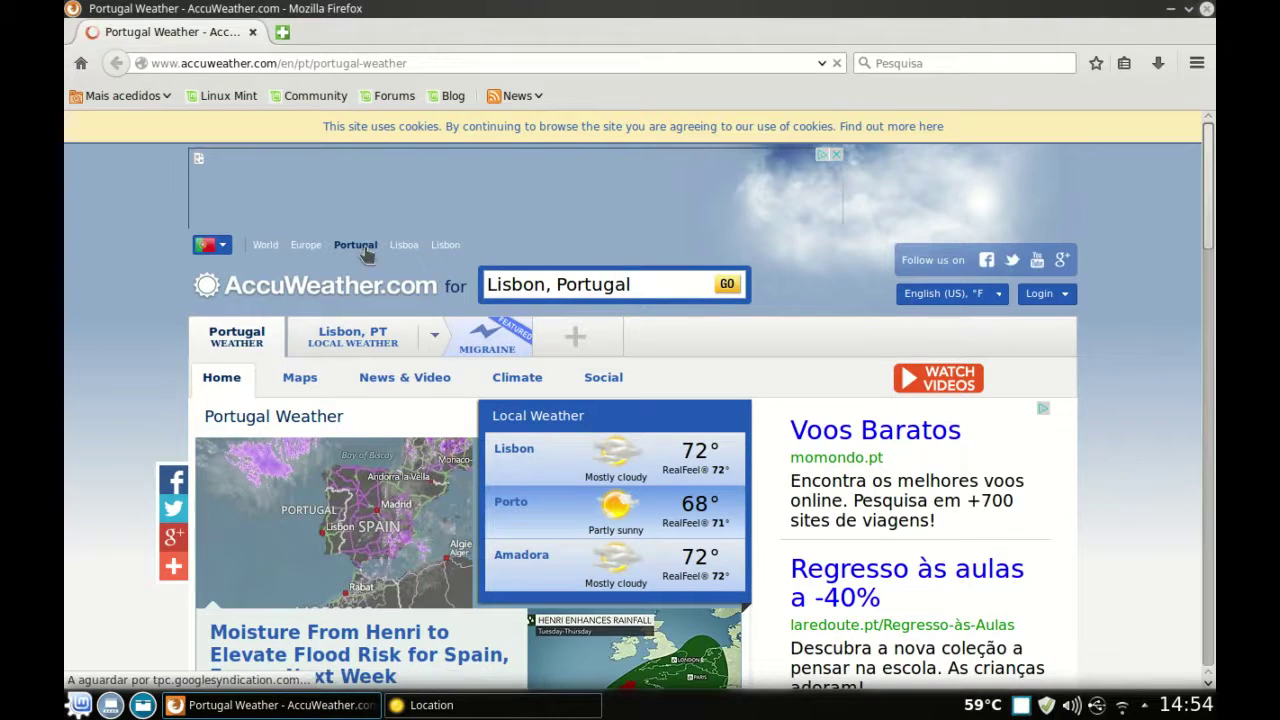
click(519, 455)
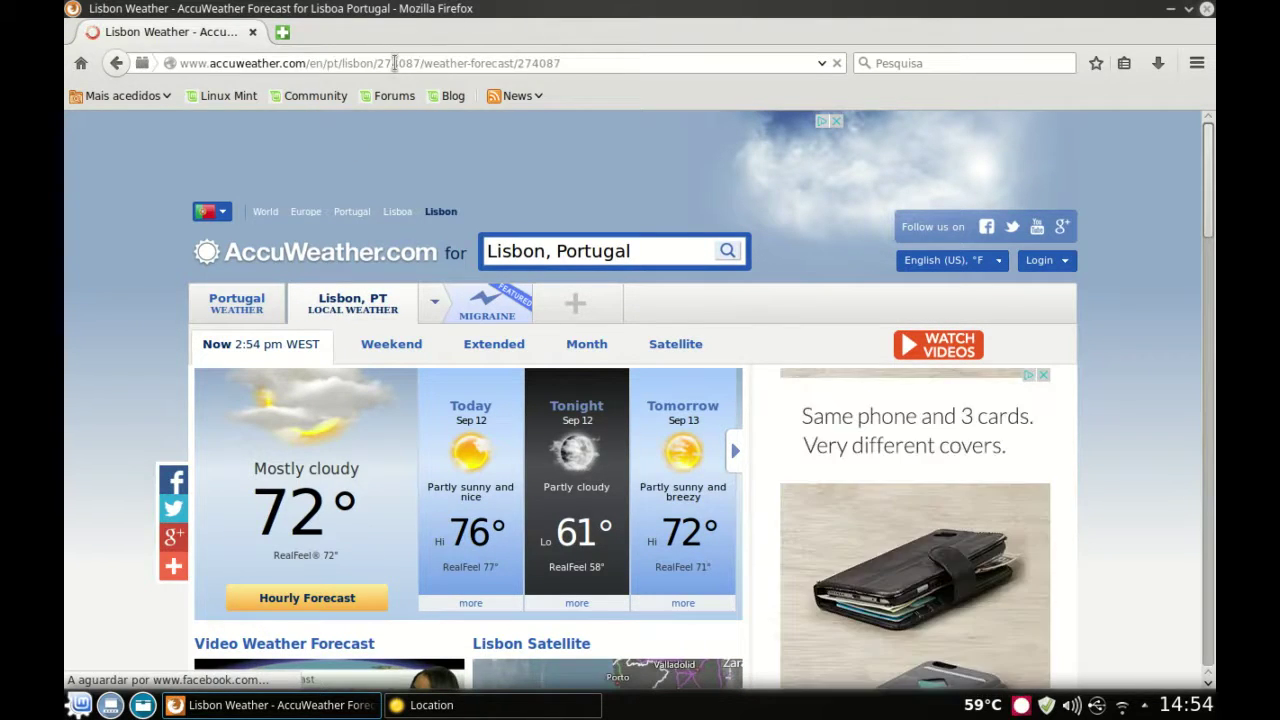
Copy the city code pt/lisbon/274087 from the address of the Lisbon forecast page
click(396, 62)
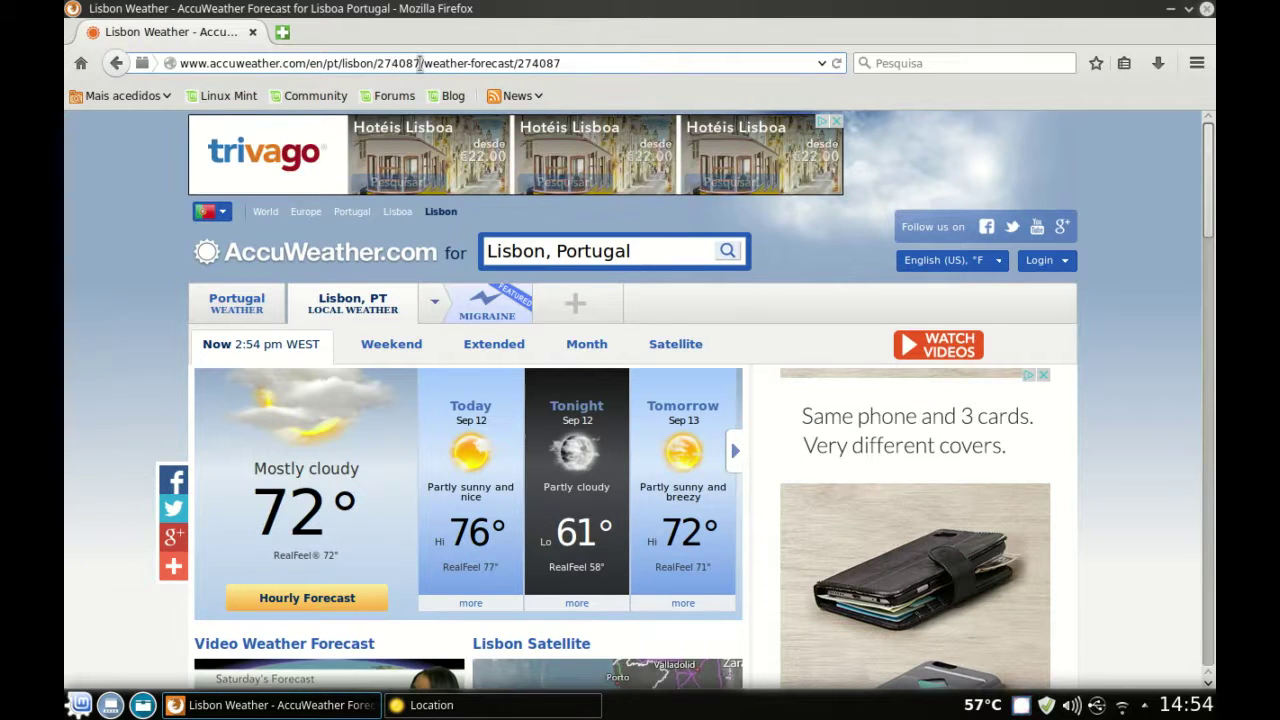
drag(424, 63, 328, 56)
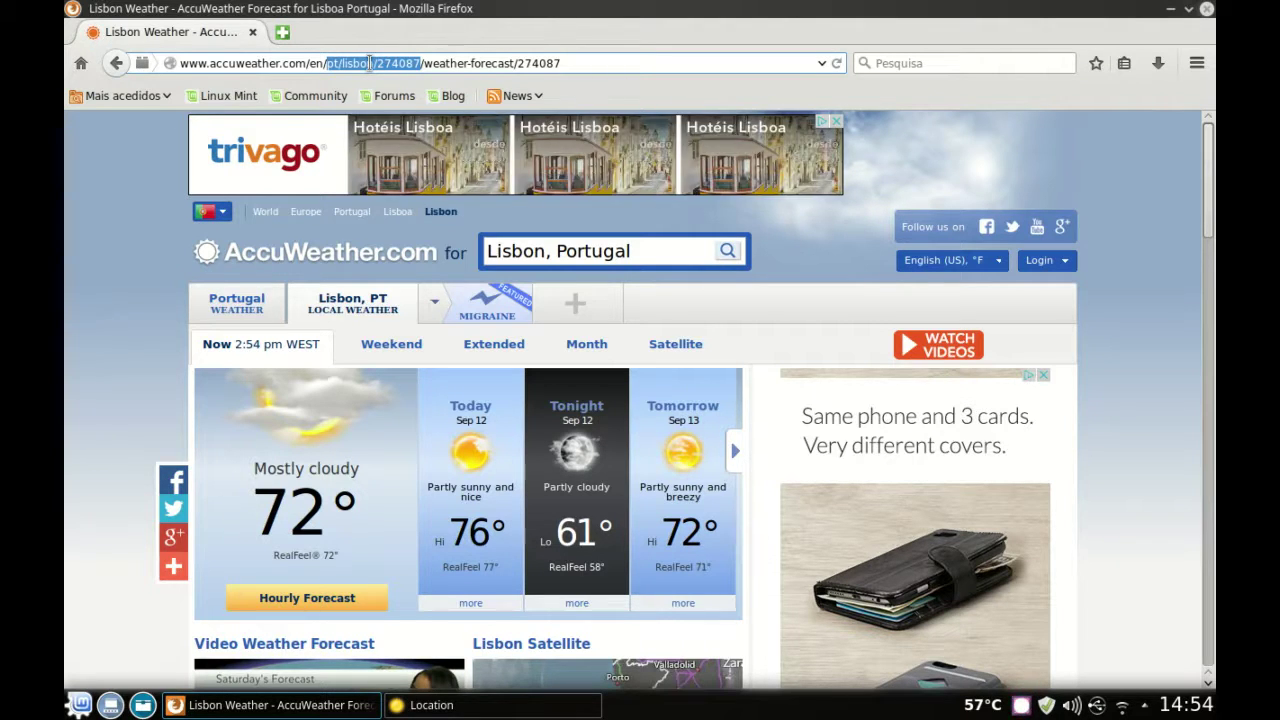
right_click(369, 63)
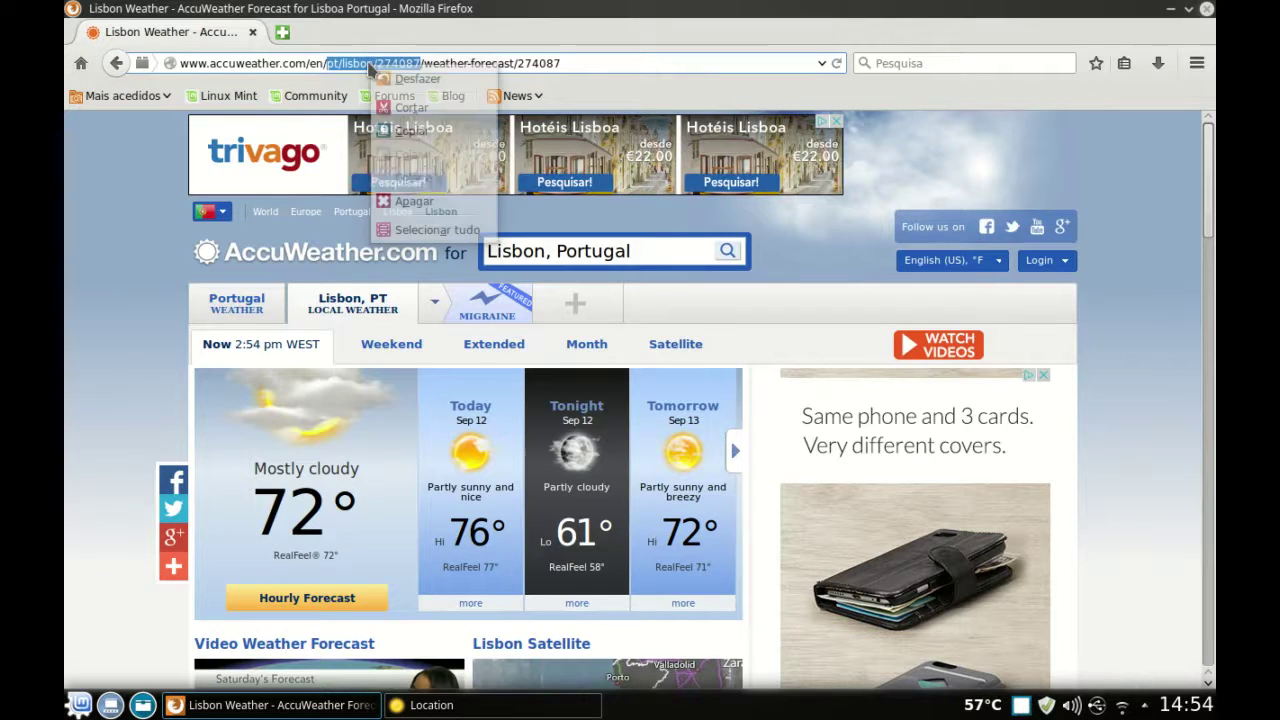
click(405, 130)
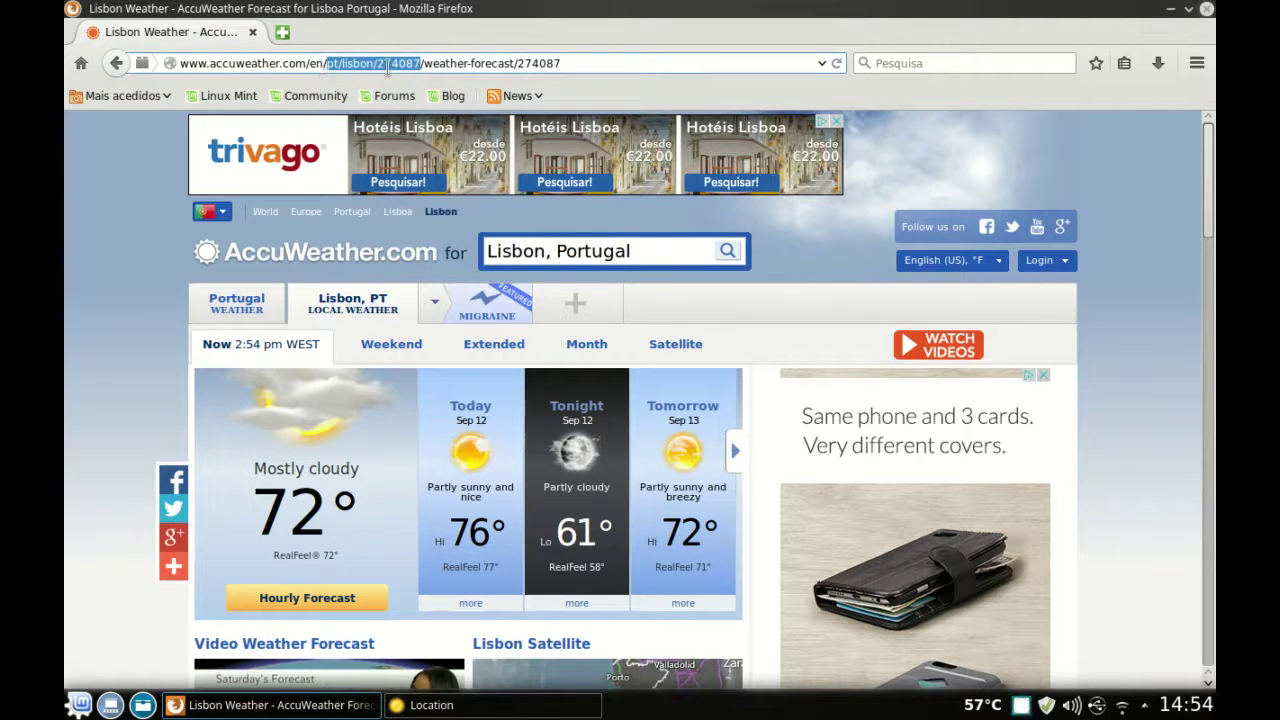
Switch to the Location dialog, add the city code pt/lisbon/274087 to the list and reload the weather with it
click(440, 705)
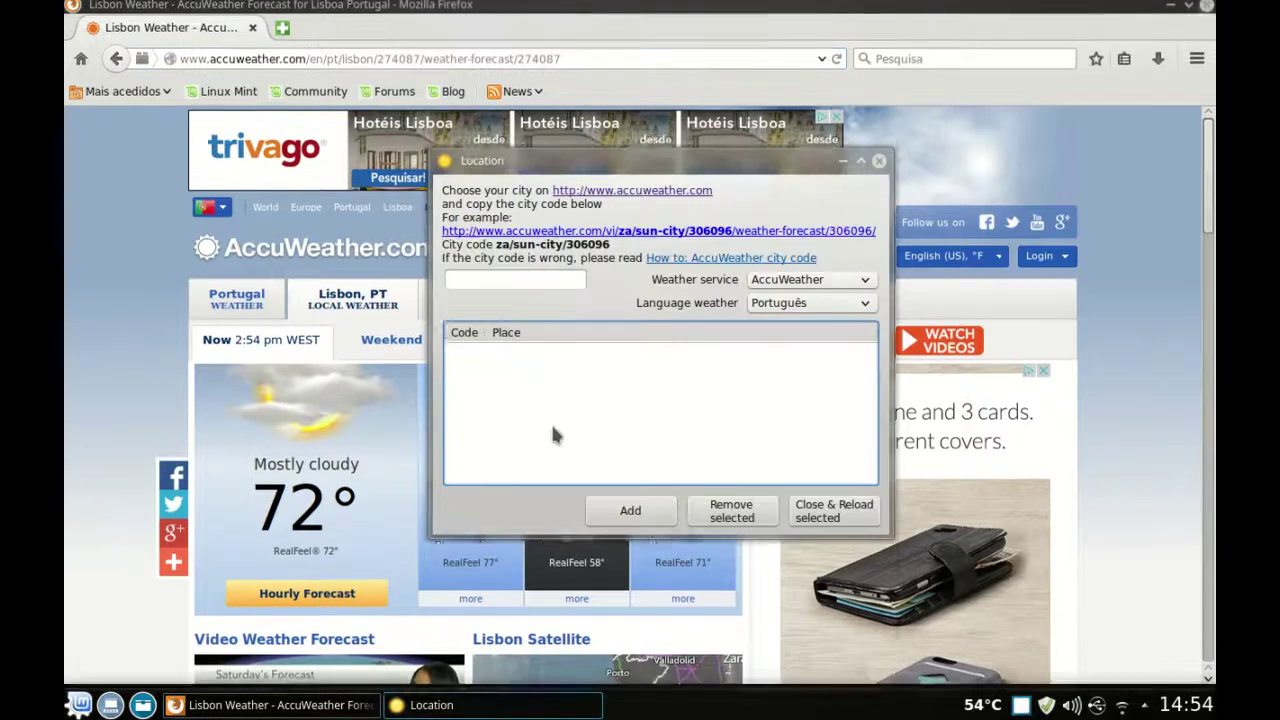
right_click(515, 288)
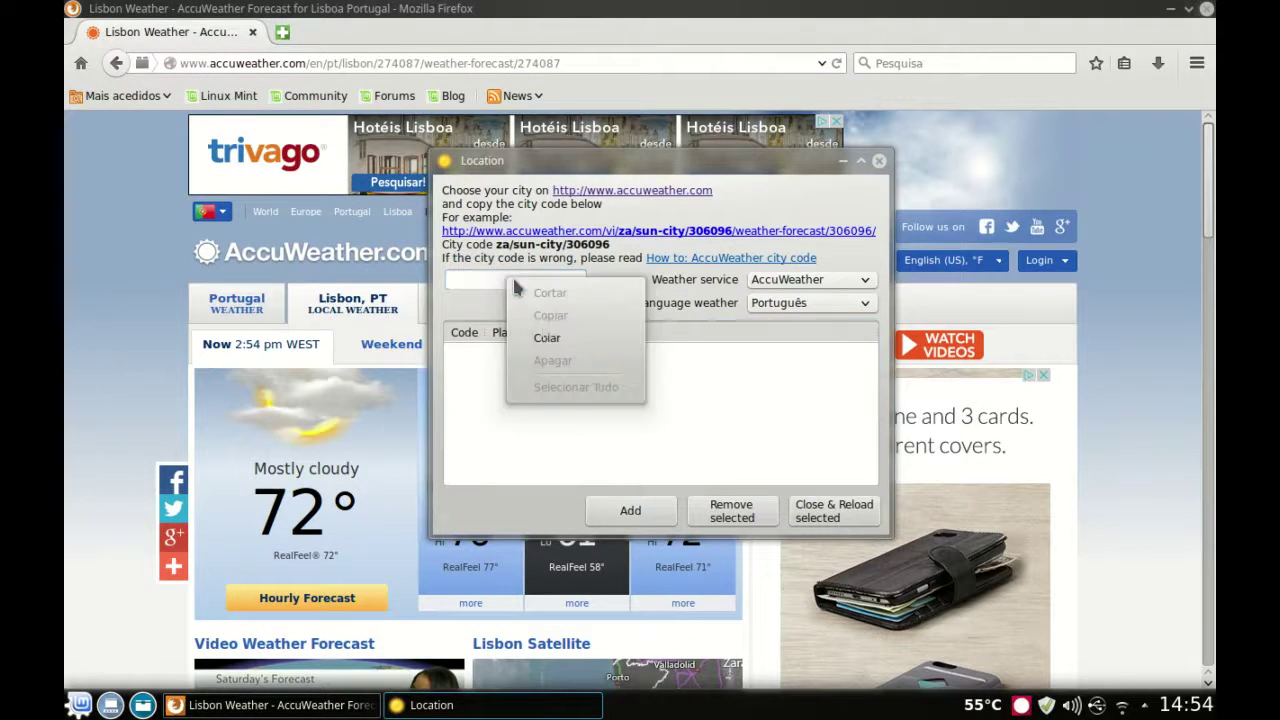
click(549, 338)
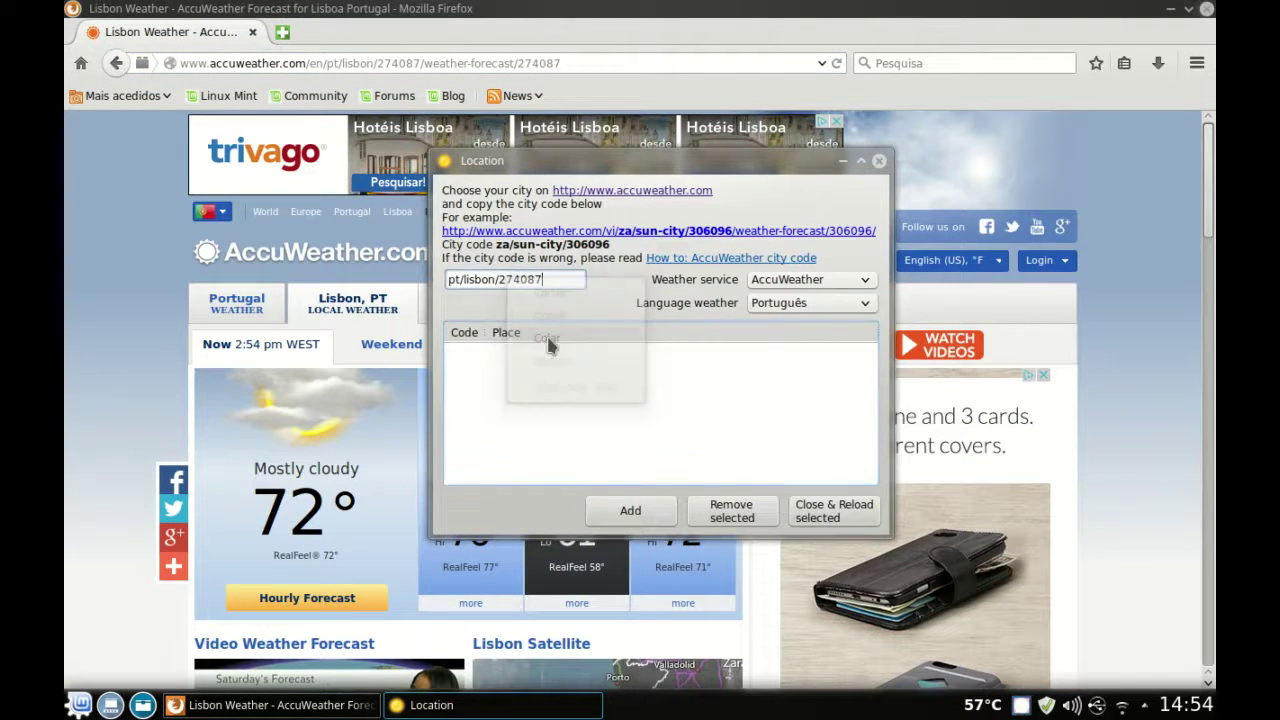
click(638, 513)
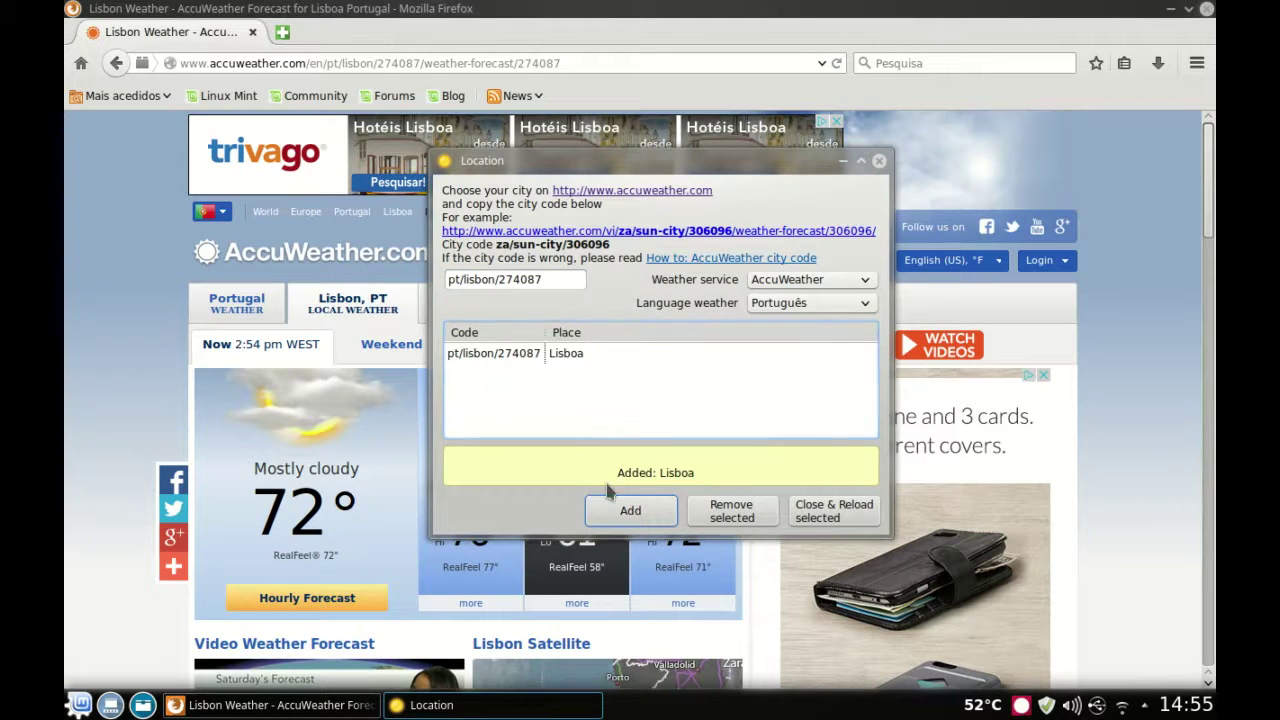
click(838, 511)
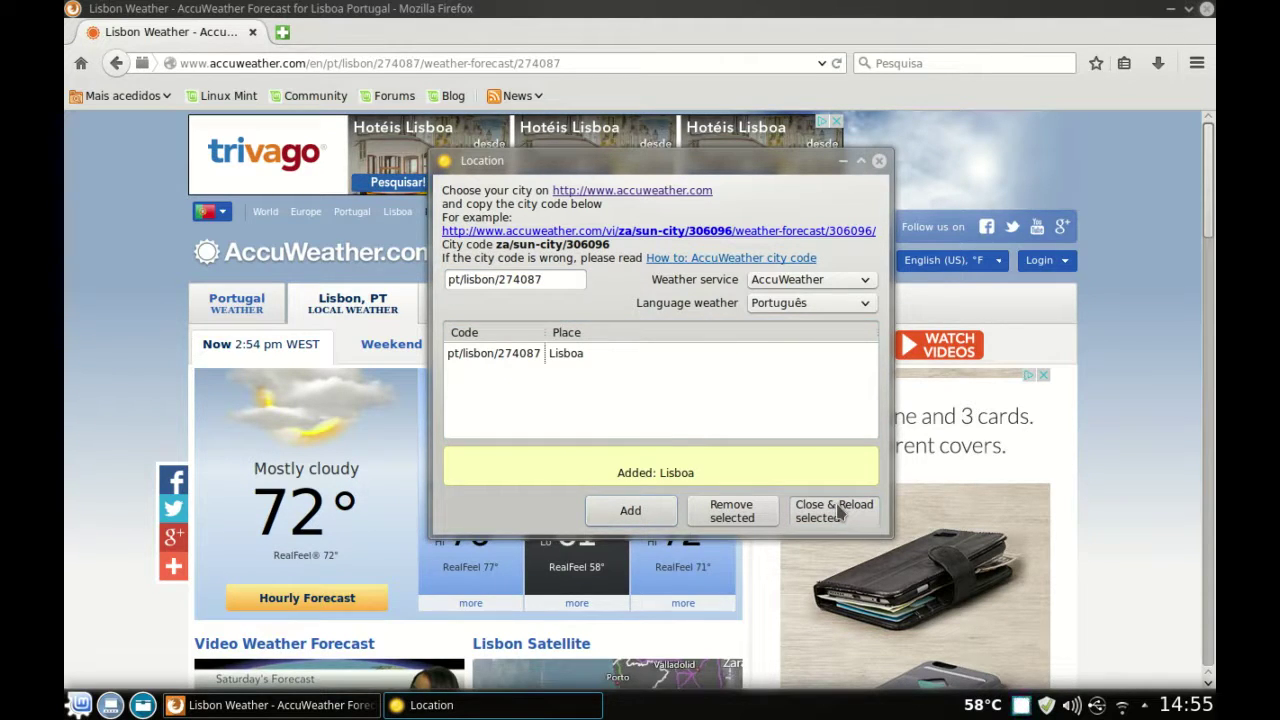
Close the browser and move the Location dialog away from the weather widget
click(1207, 9)
drag(771, 162, 702, 145)
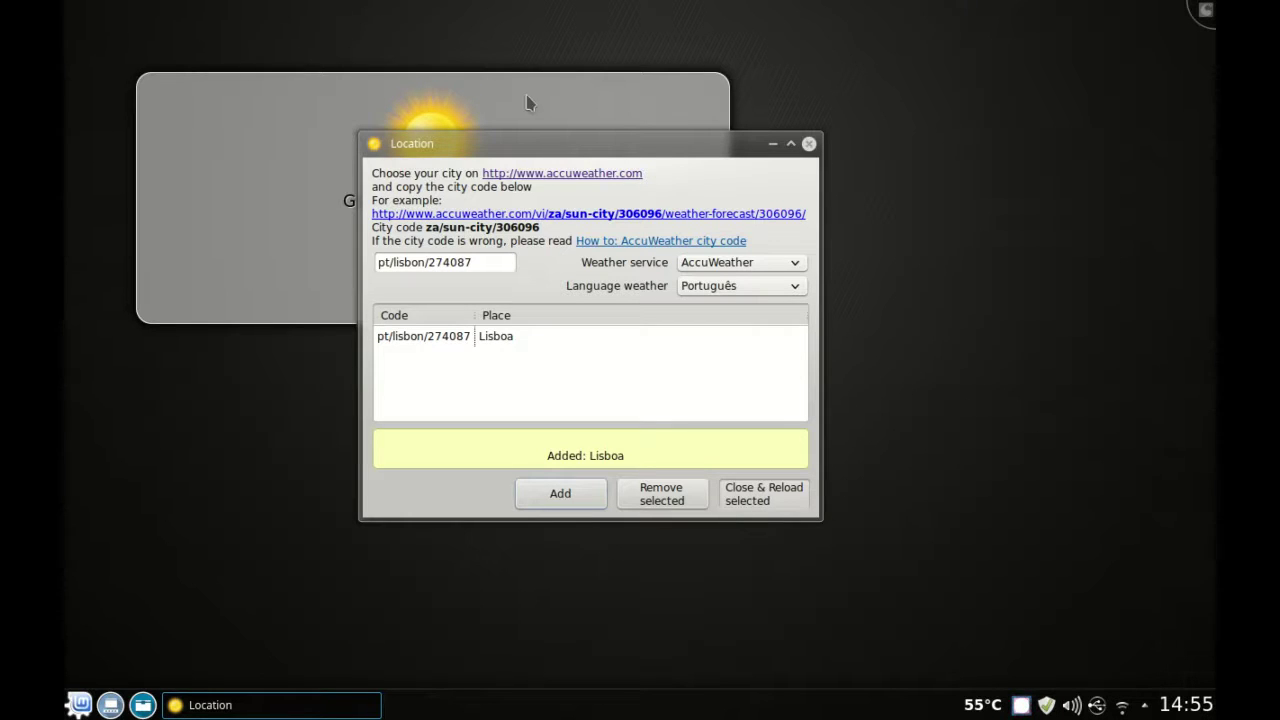
drag(531, 143, 622, 175)
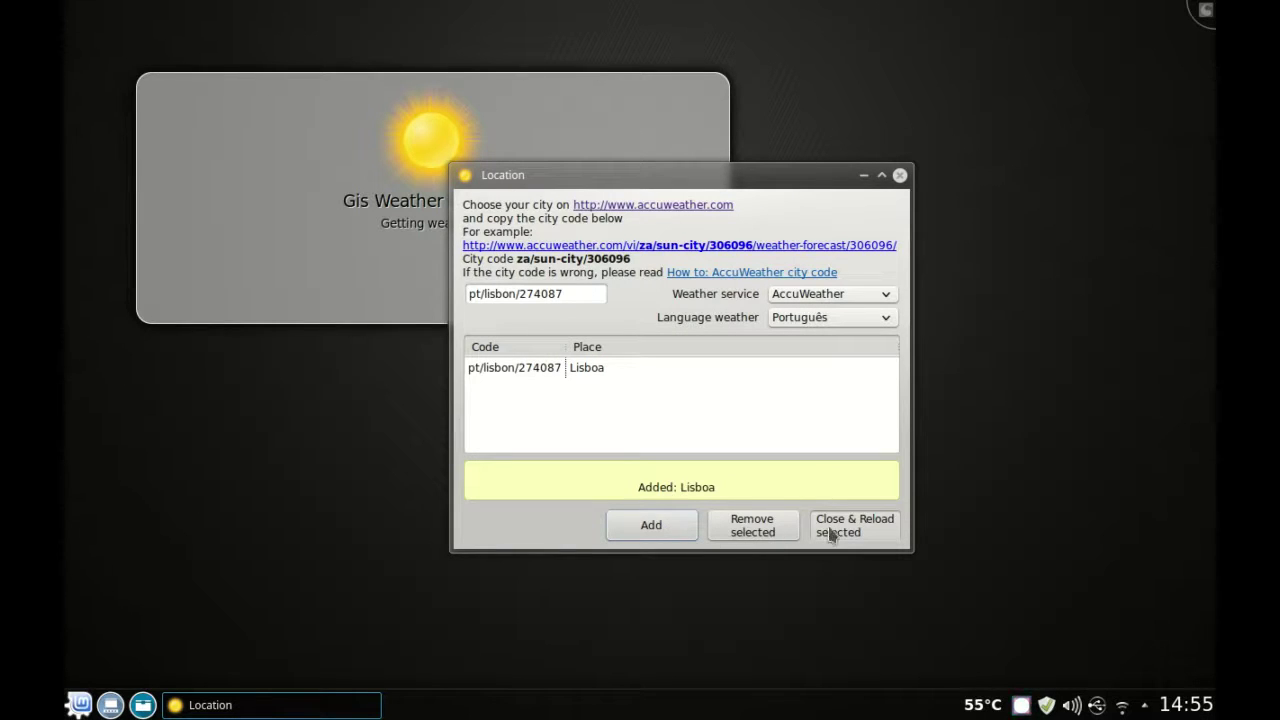
drag(739, 175, 727, 309)
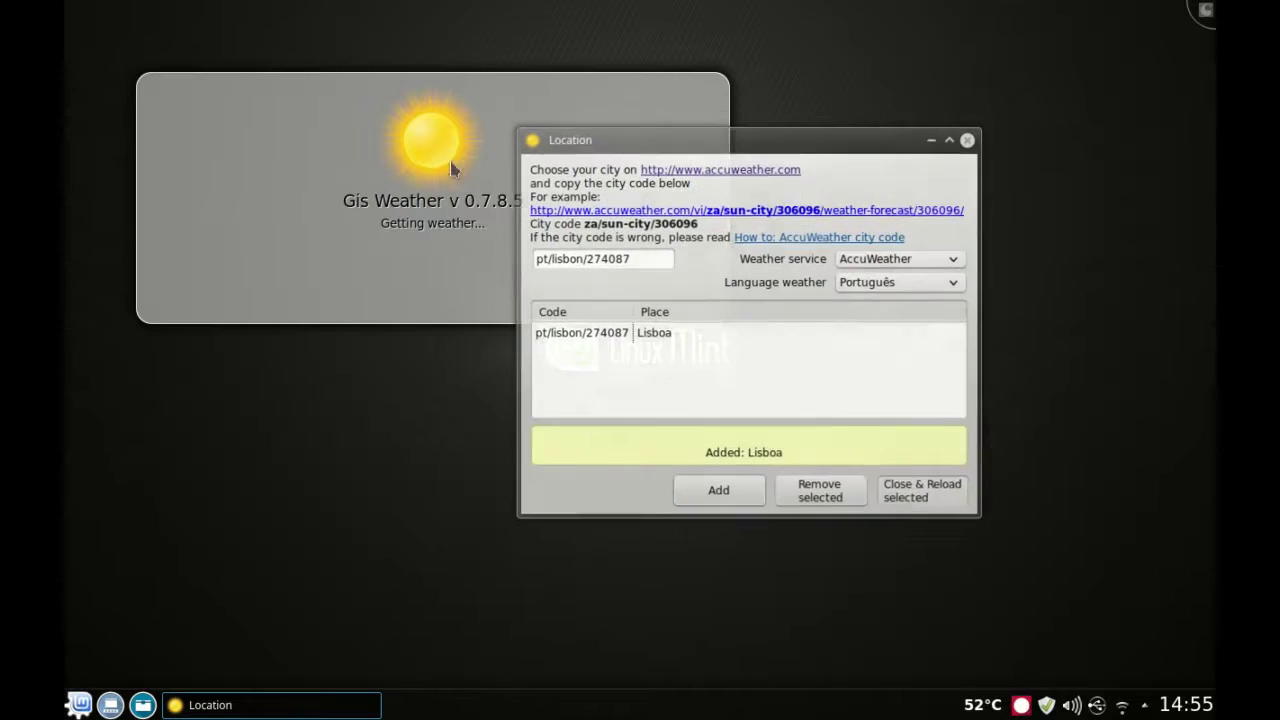
drag(809, 137, 707, 217)
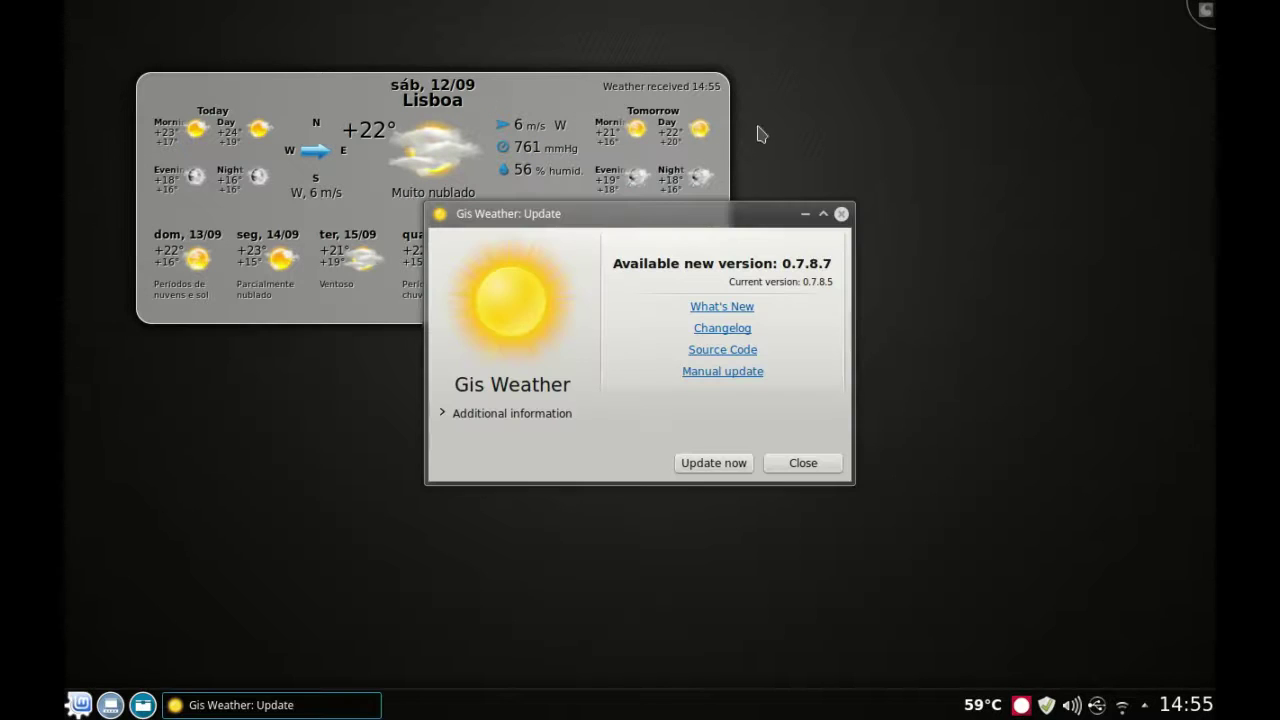
Install the 0.7.8.7 update, authenticate with the administrator password and close the update window
click(715, 464)
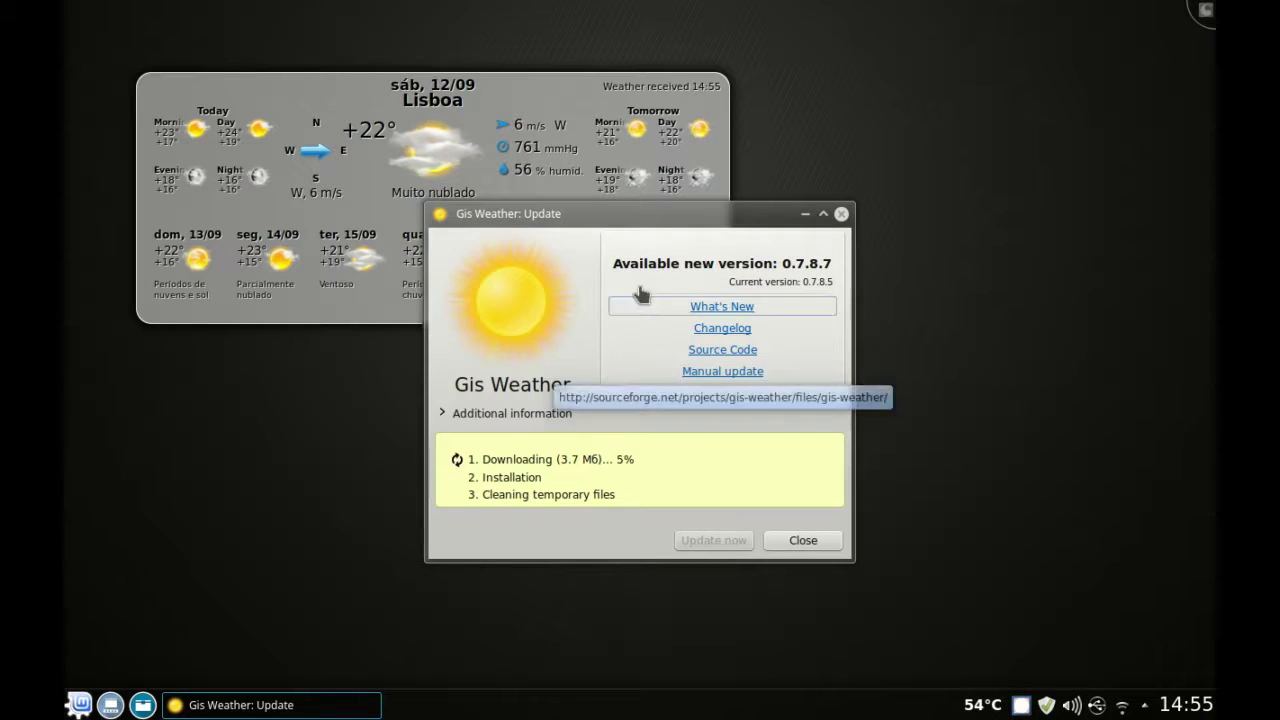
drag(651, 212, 774, 133)
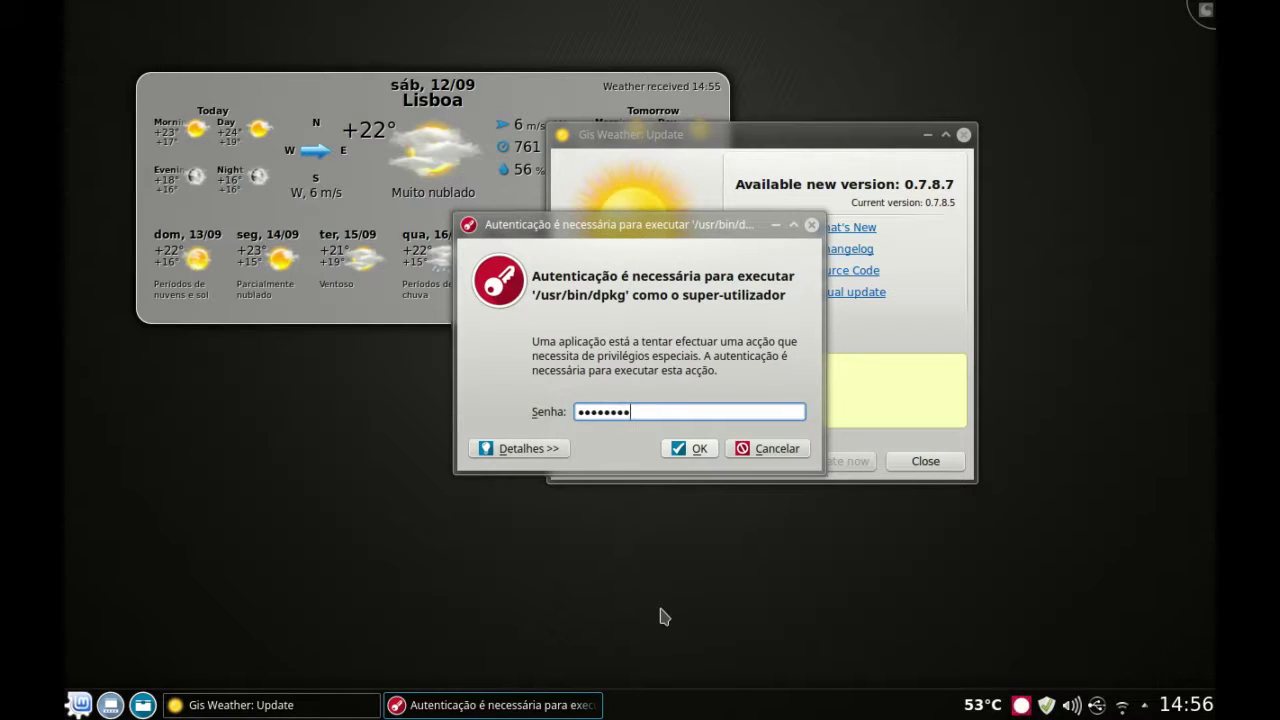
key(Return)
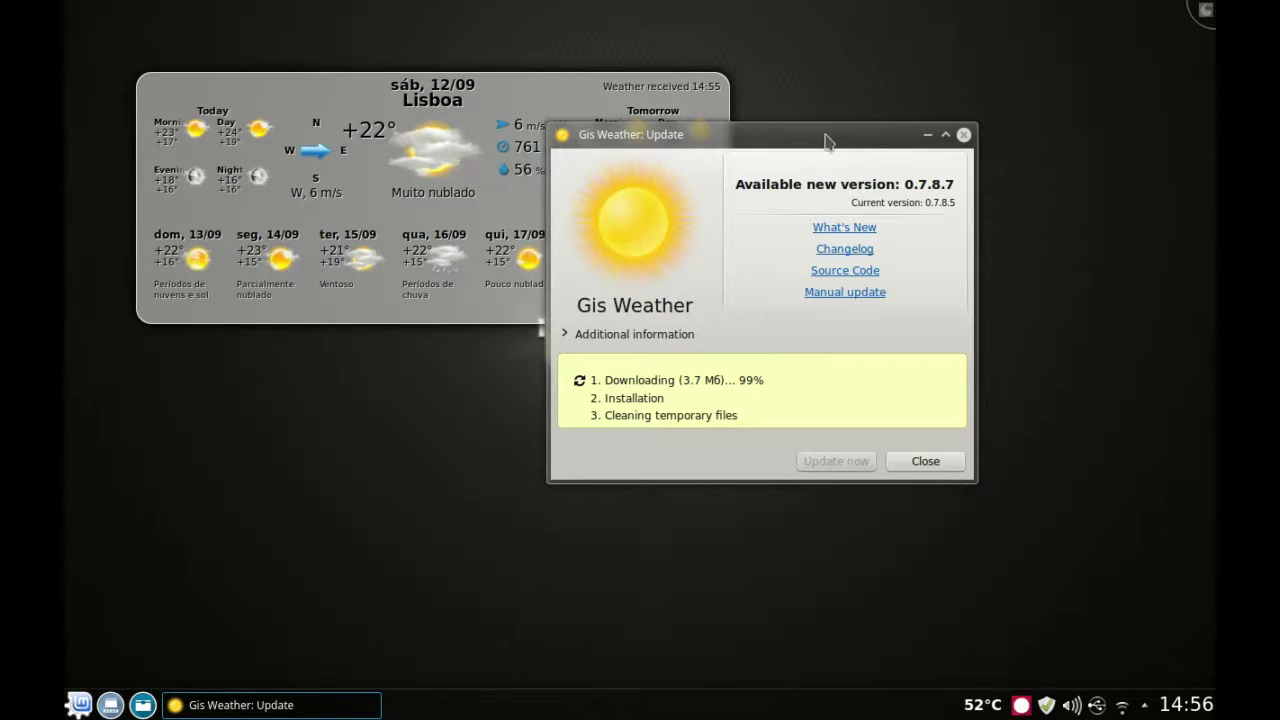
drag(827, 138, 733, 222)
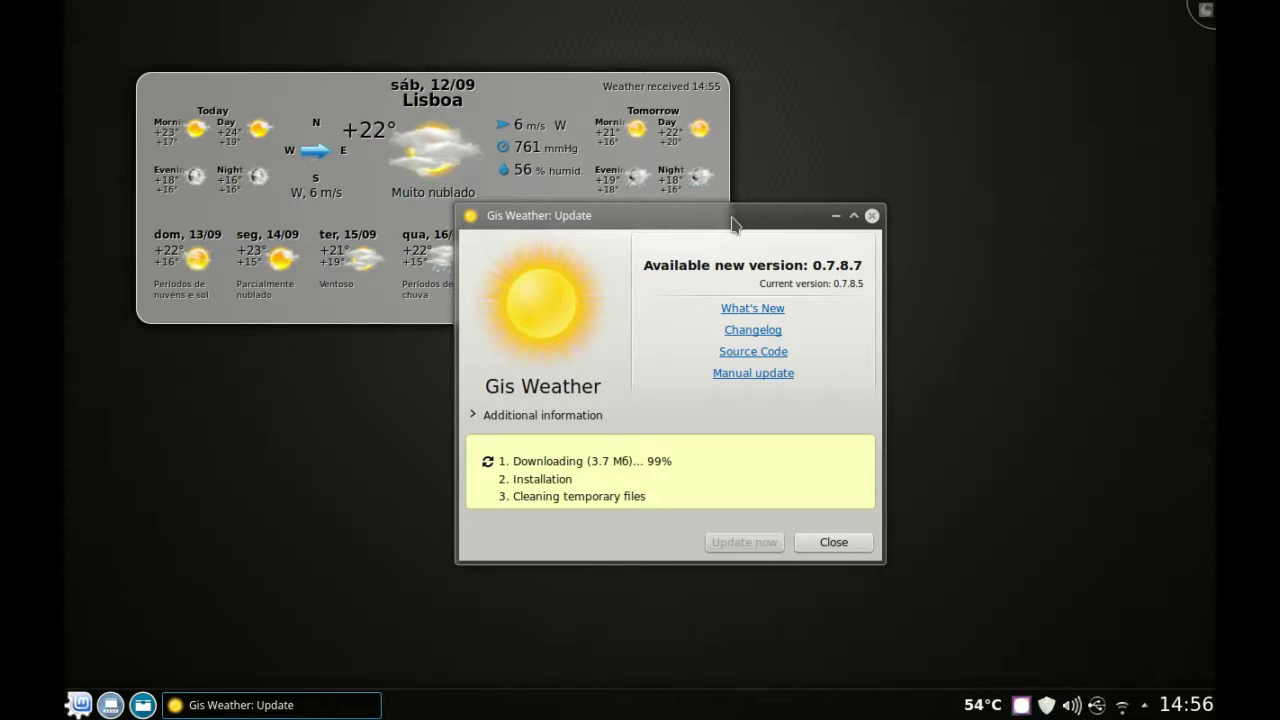
drag(631, 220, 641, 133)
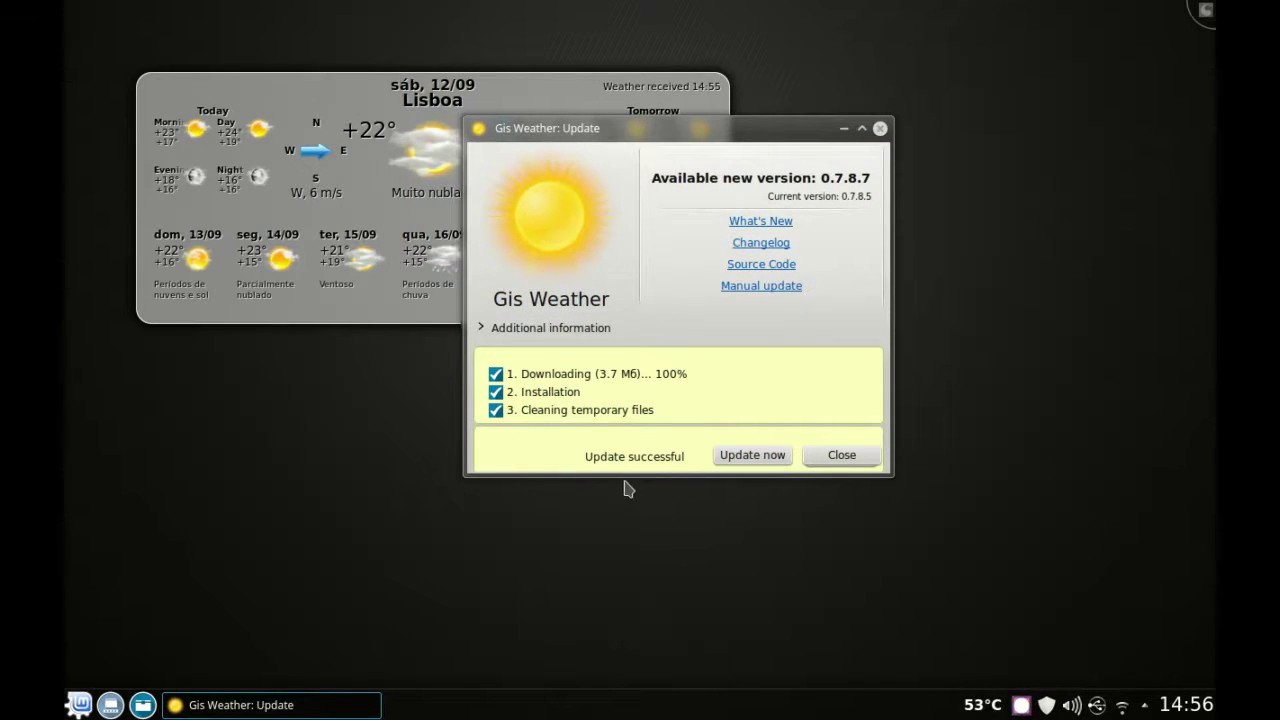
click(843, 457)
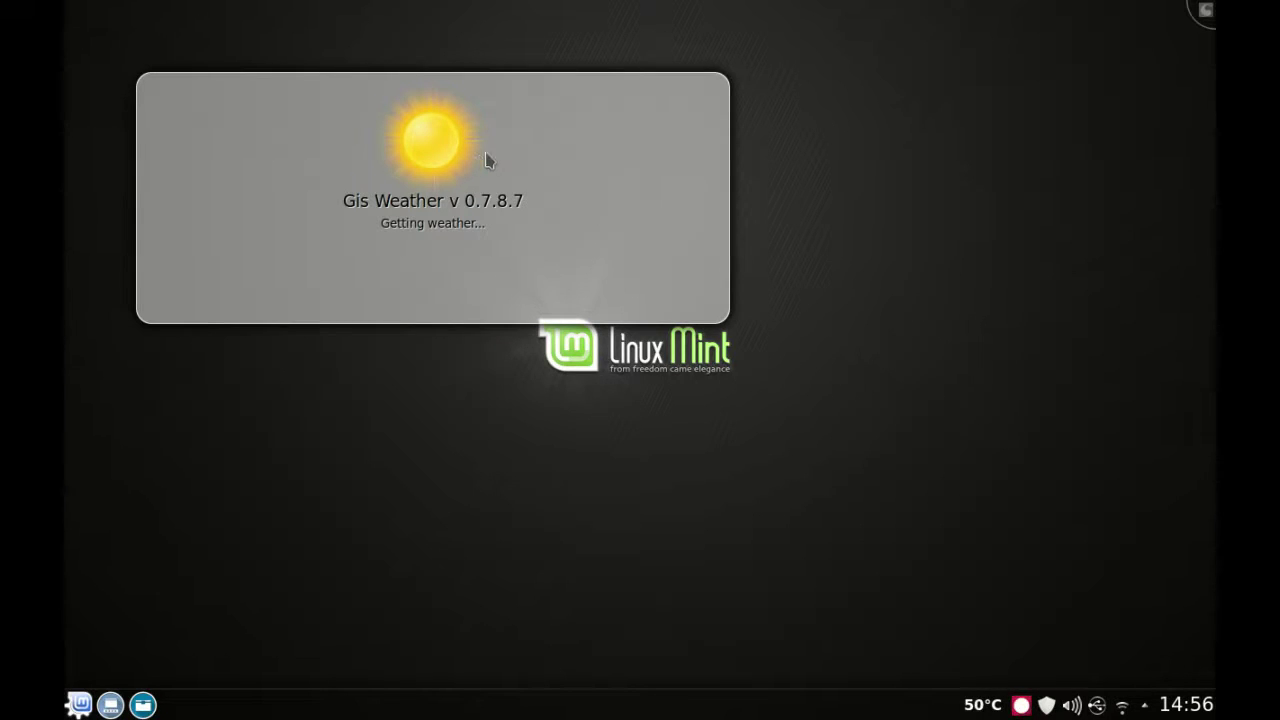
Move the weather widget closer to the middle of the desktop
right_click(719, 245)
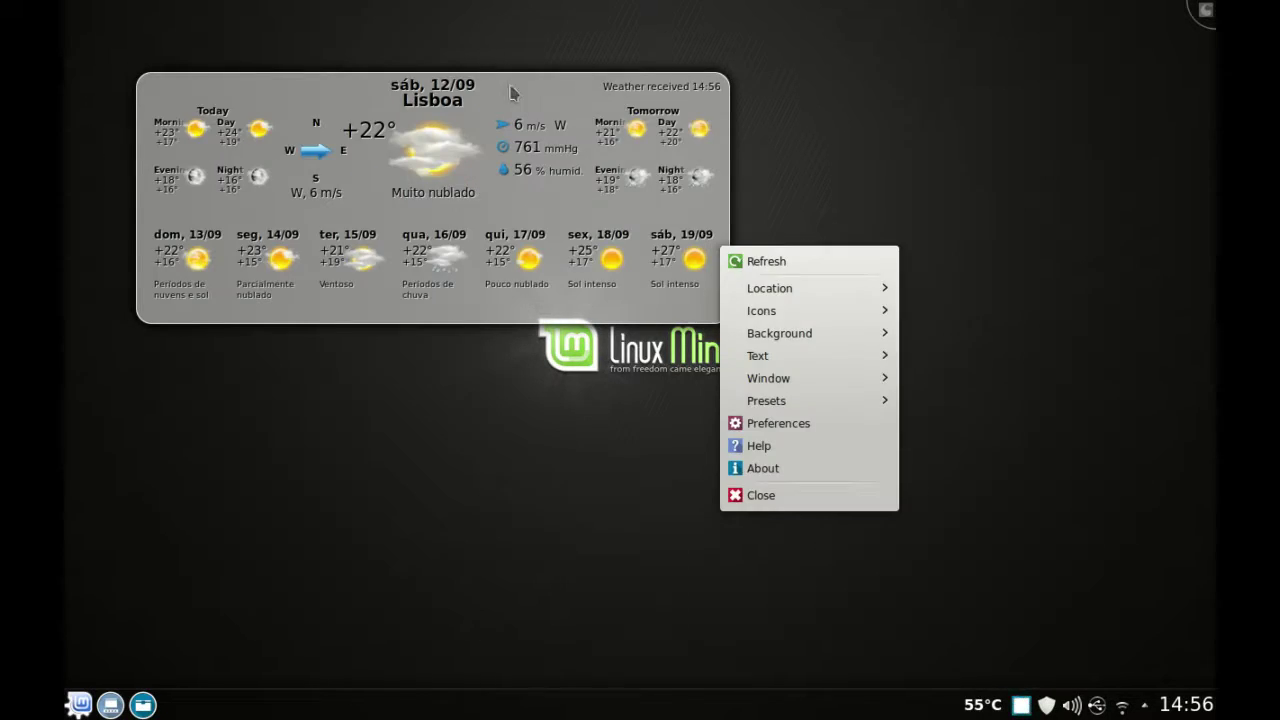
click(720, 57)
drag(717, 60, 640, 79)
In the widget preferences, try Portuguese as the program language and switch it to Portuguese (Brazil)
right_click(638, 85)
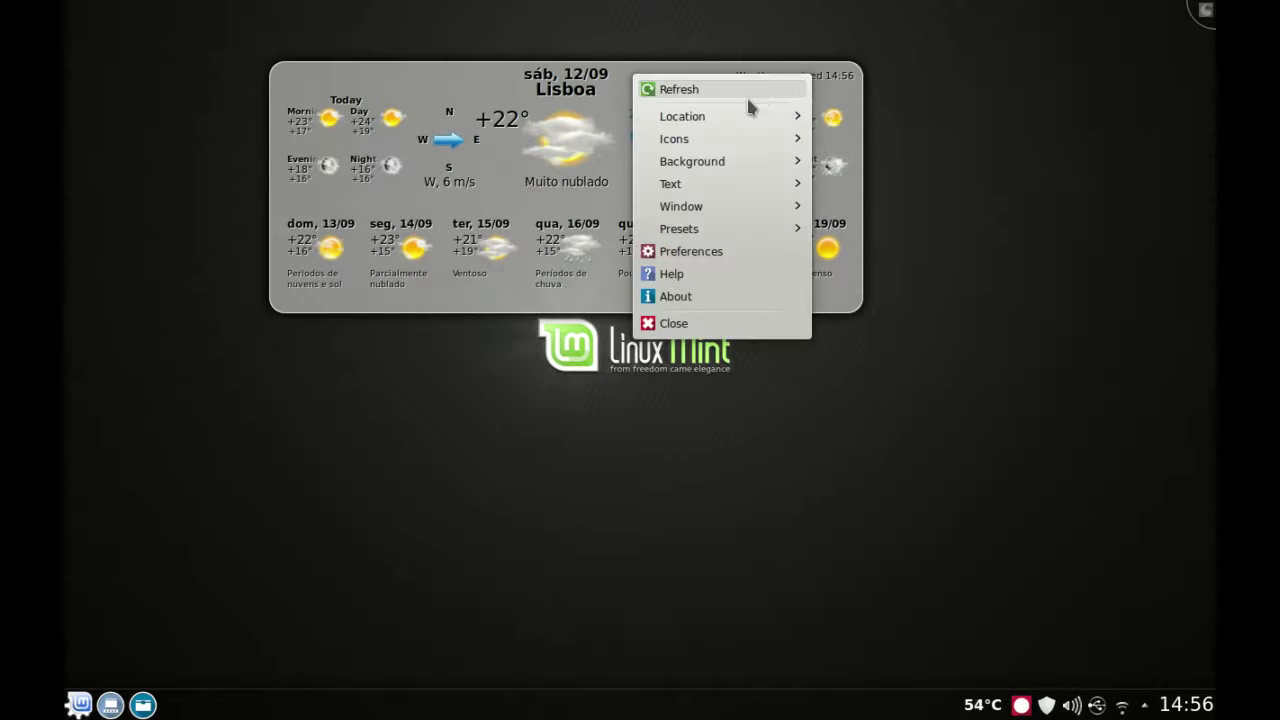
mouse_move(707, 116)
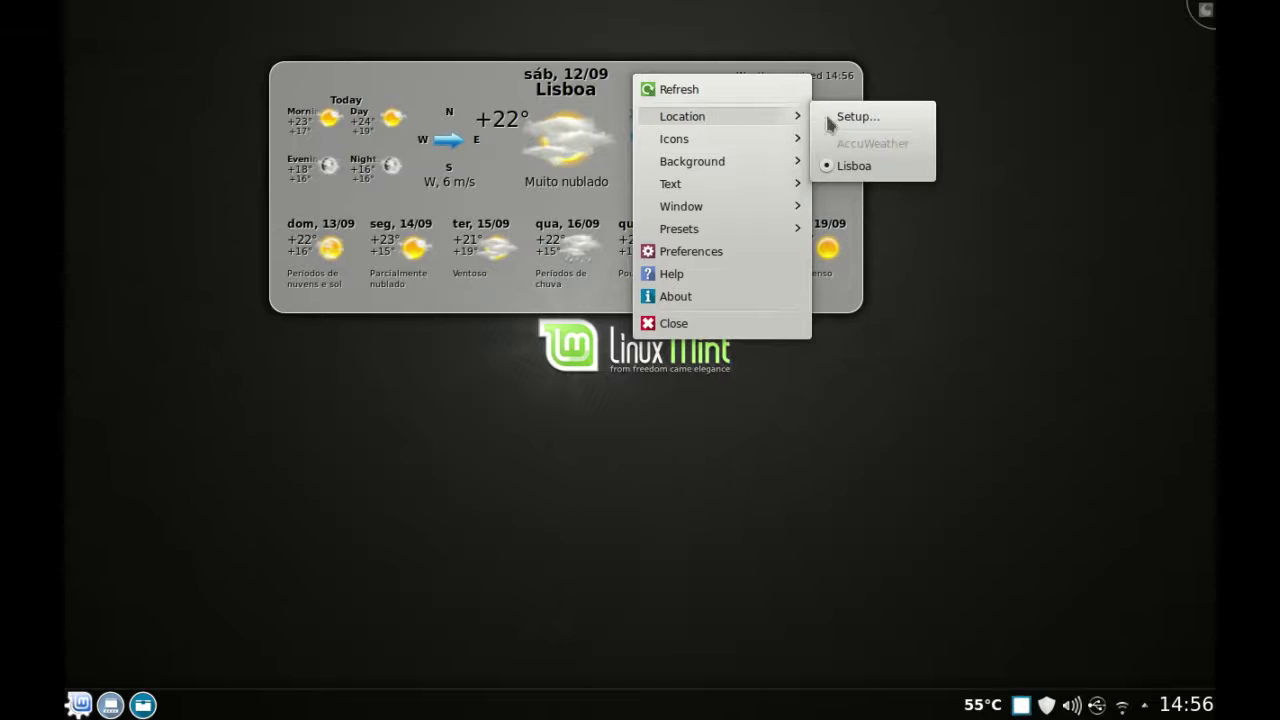
click(694, 253)
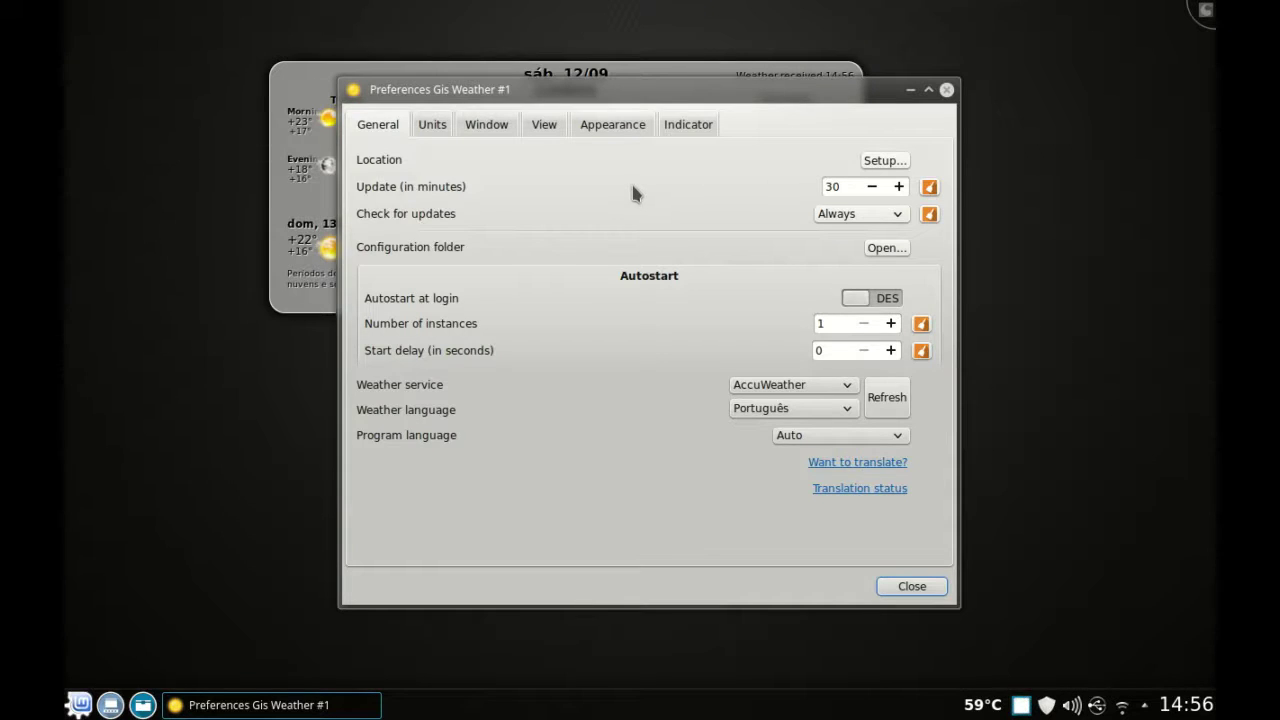
click(898, 437)
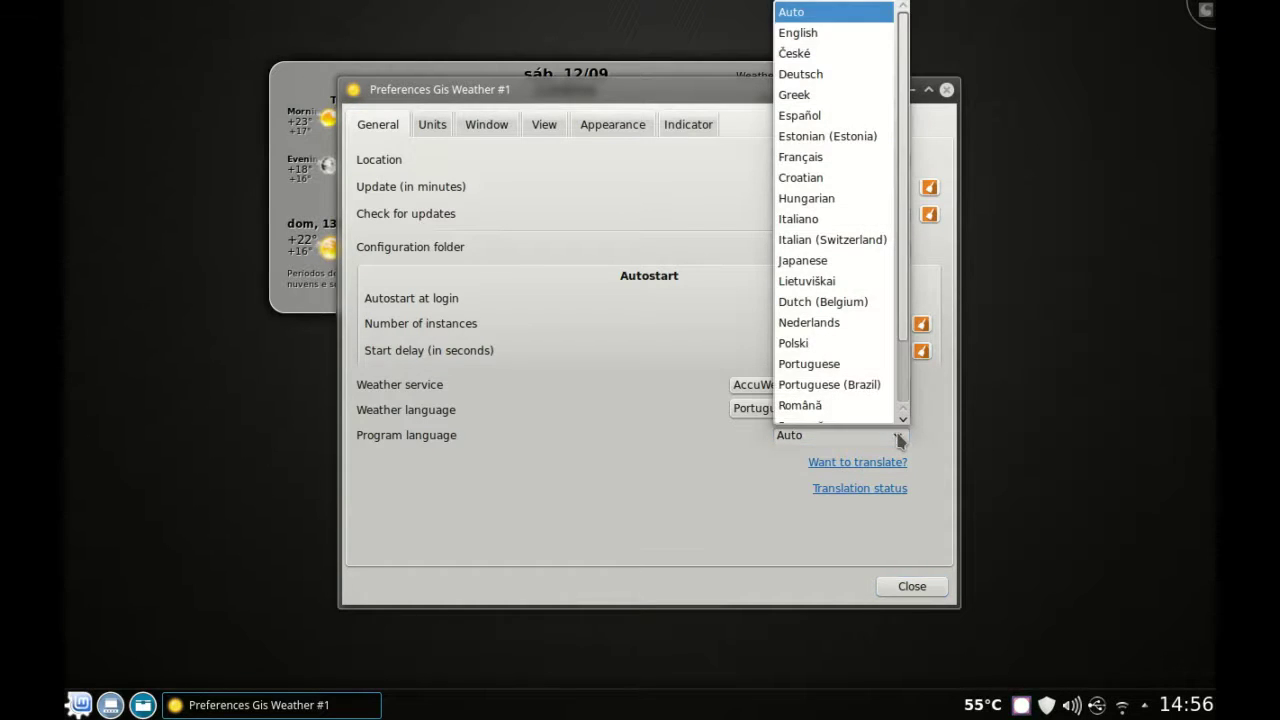
click(824, 366)
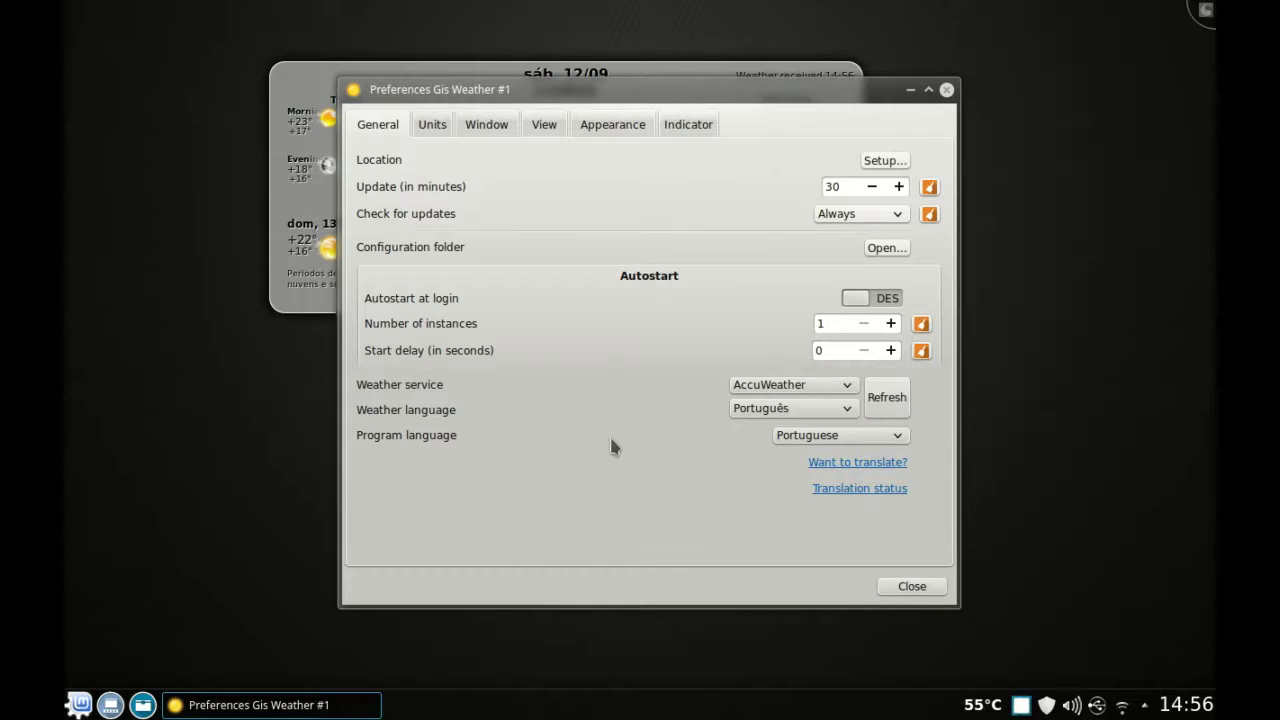
click(898, 435)
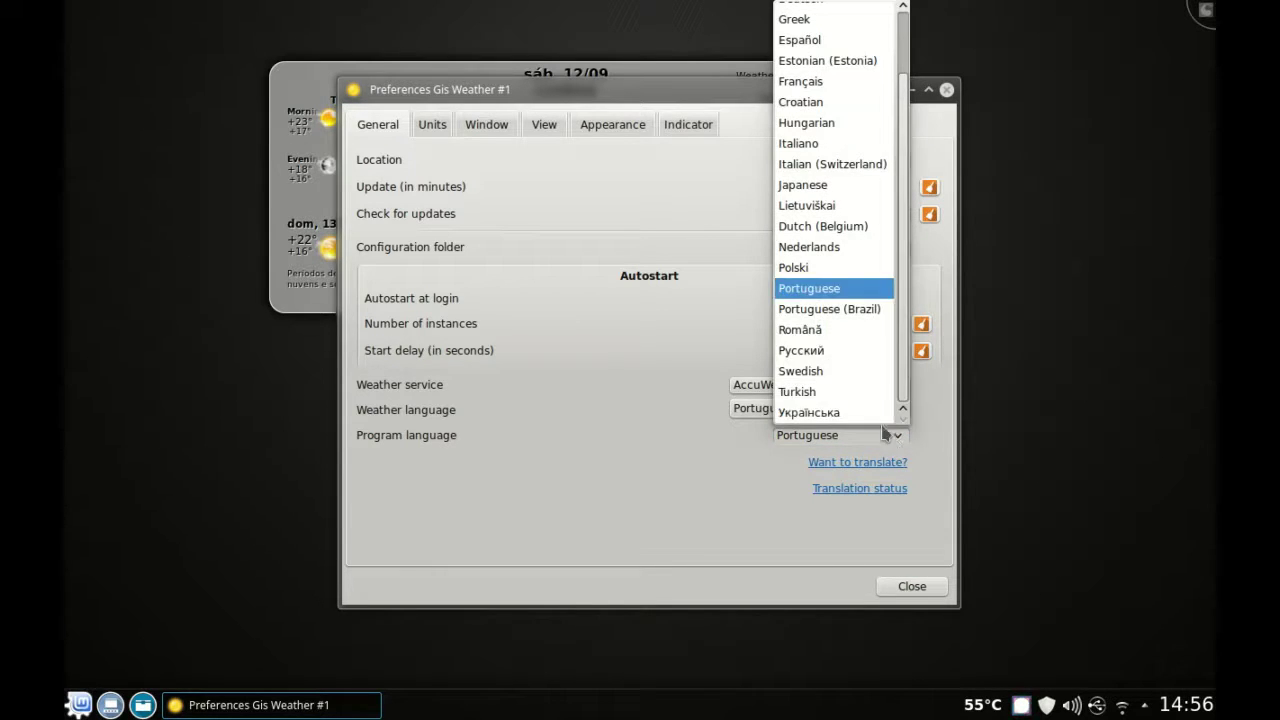
click(857, 312)
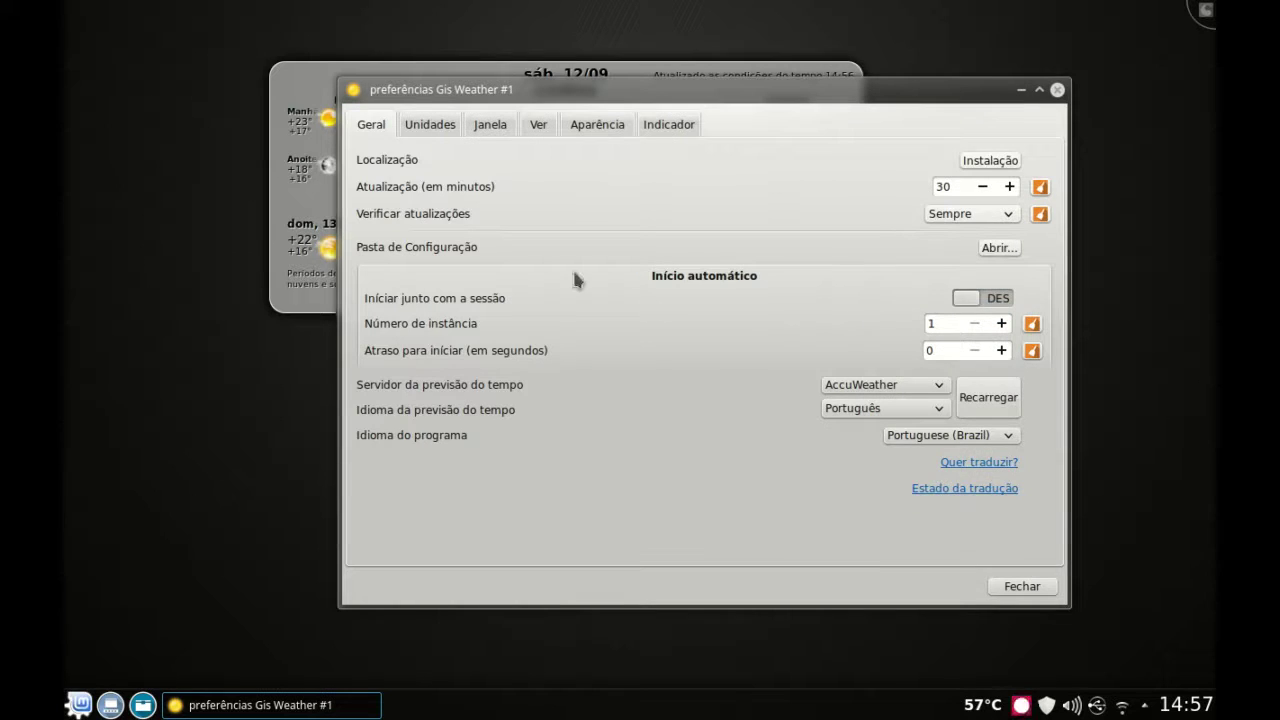
Review the units and window settings, and turn off the display of the weather update time
click(430, 126)
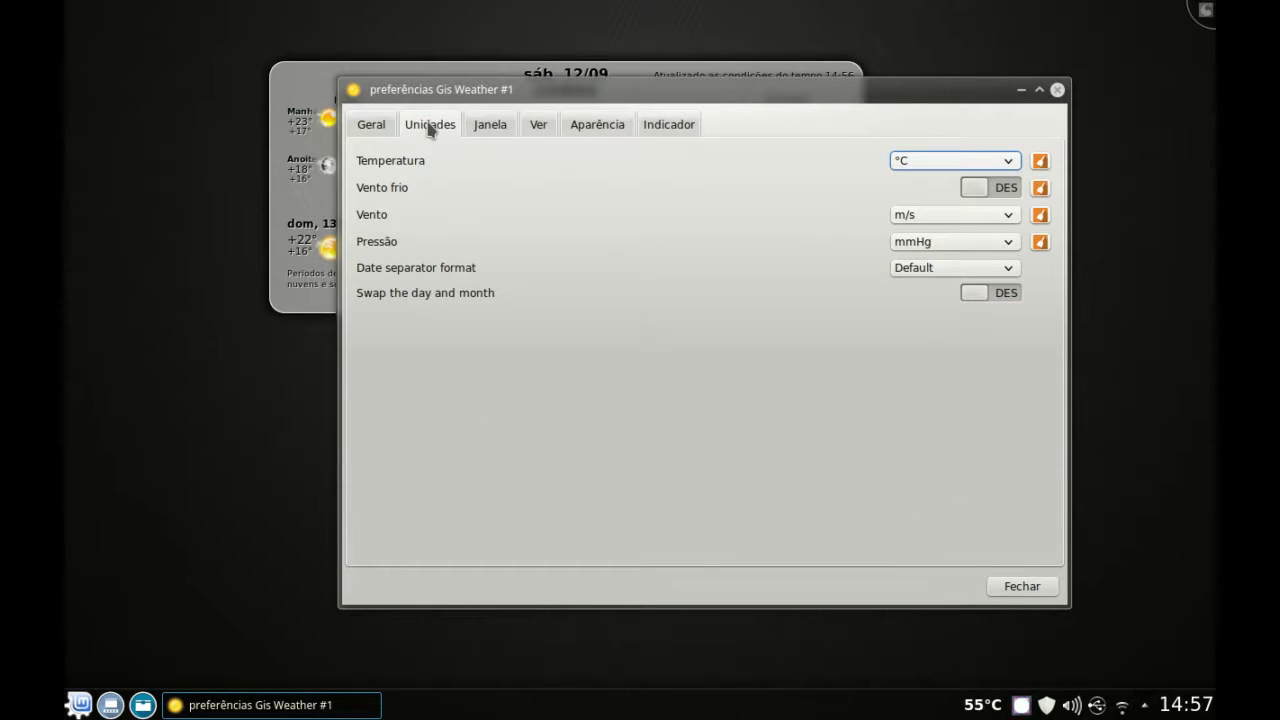
click(489, 133)
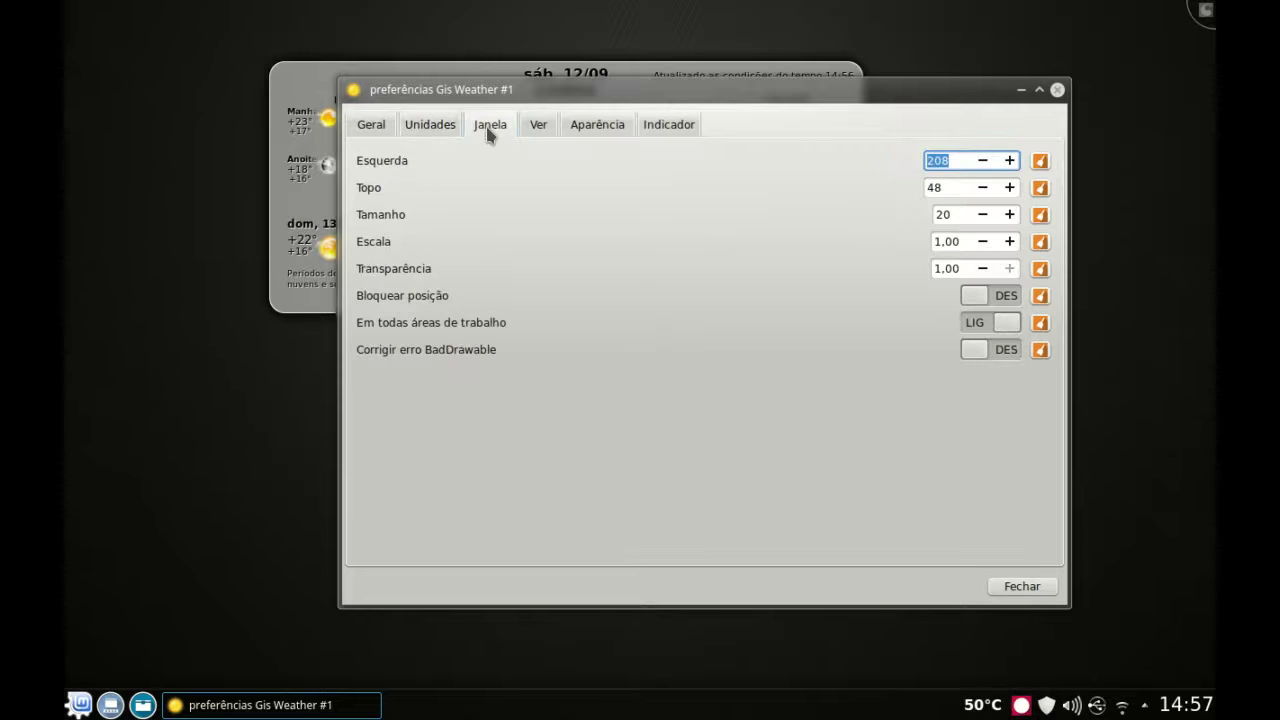
click(539, 128)
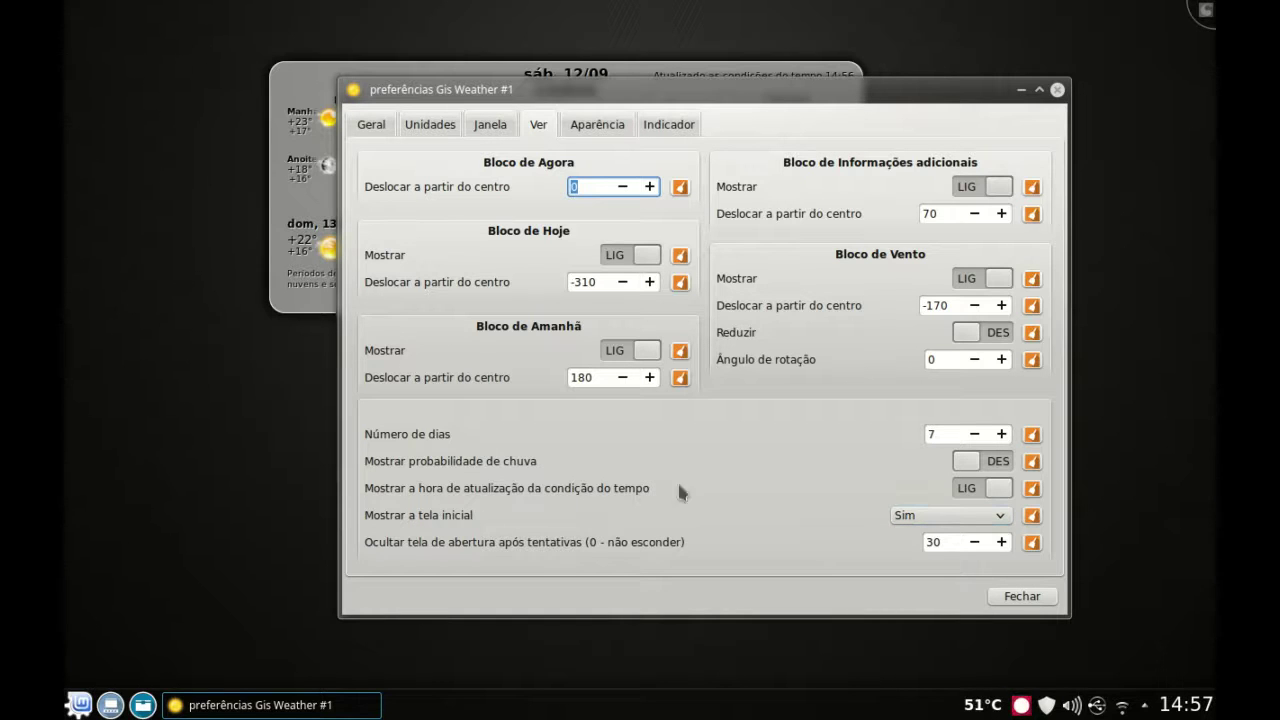
click(976, 490)
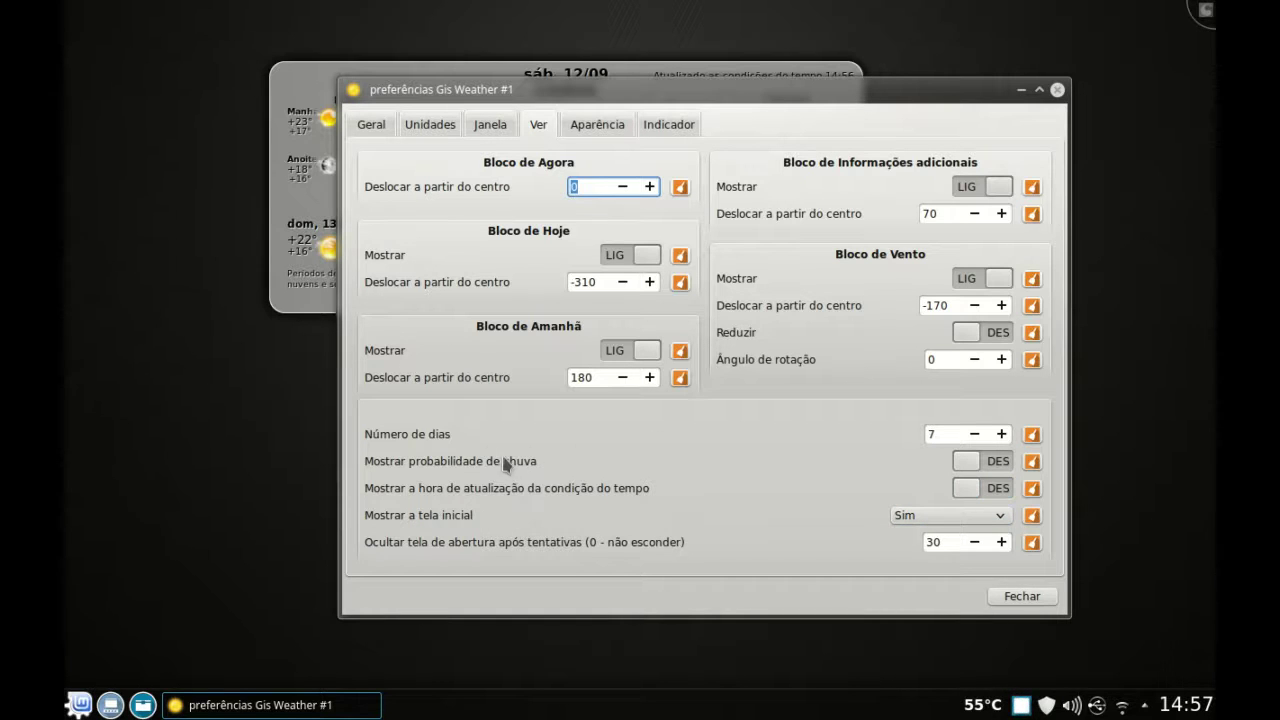
Look through the appearance and indicator settings, return to the general settings and close the preferences
click(598, 125)
click(660, 127)
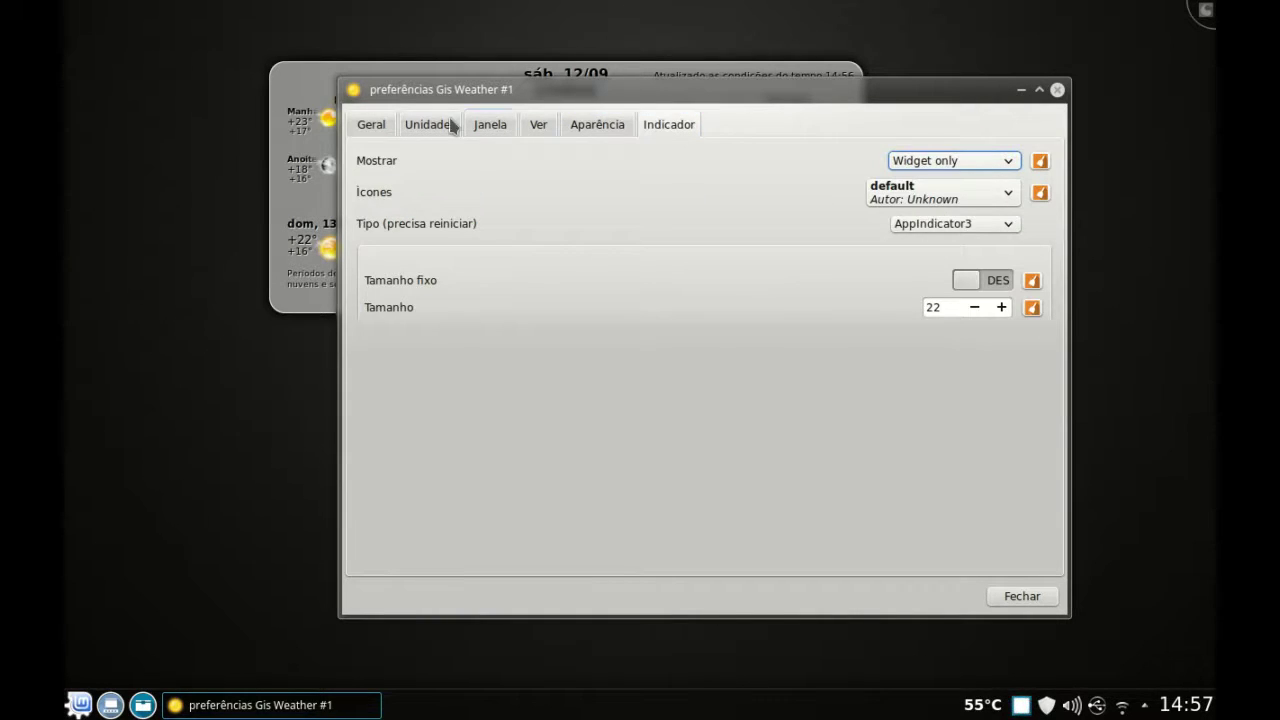
click(371, 125)
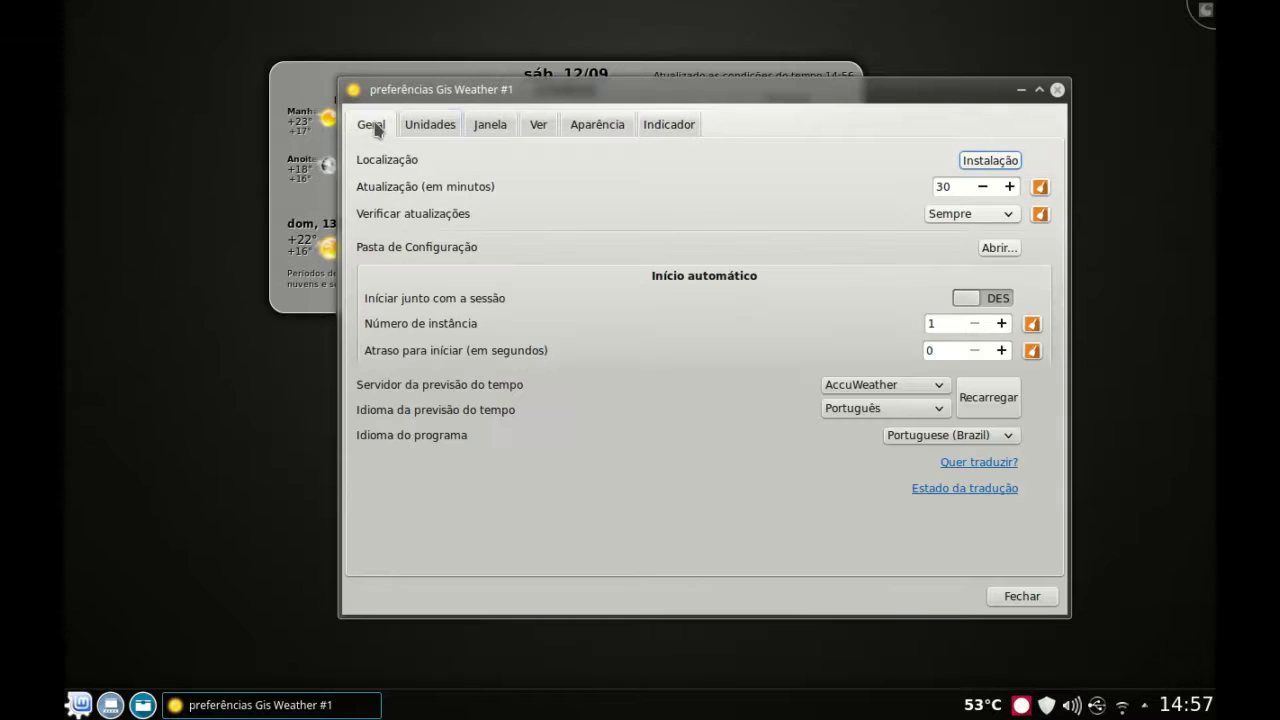
click(1021, 596)
Set the widget's background to 0. Não and its text colour to White
right_click(604, 172)
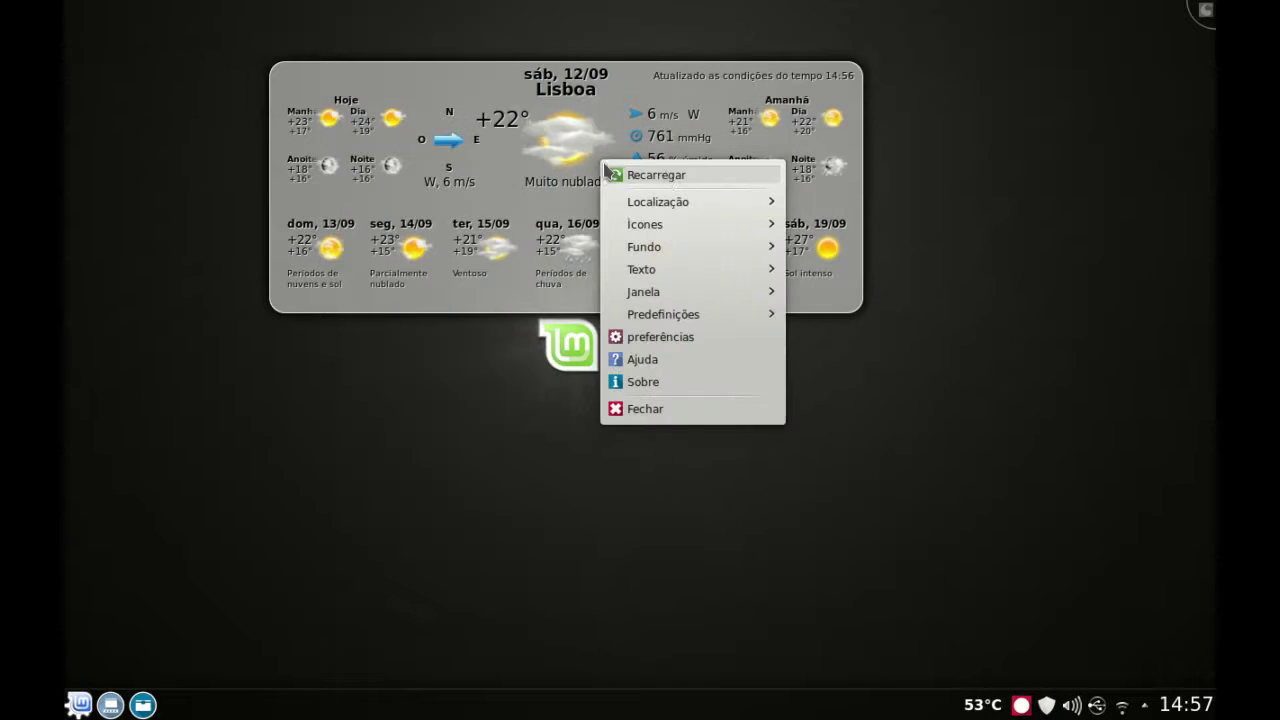
mouse_move(657, 222)
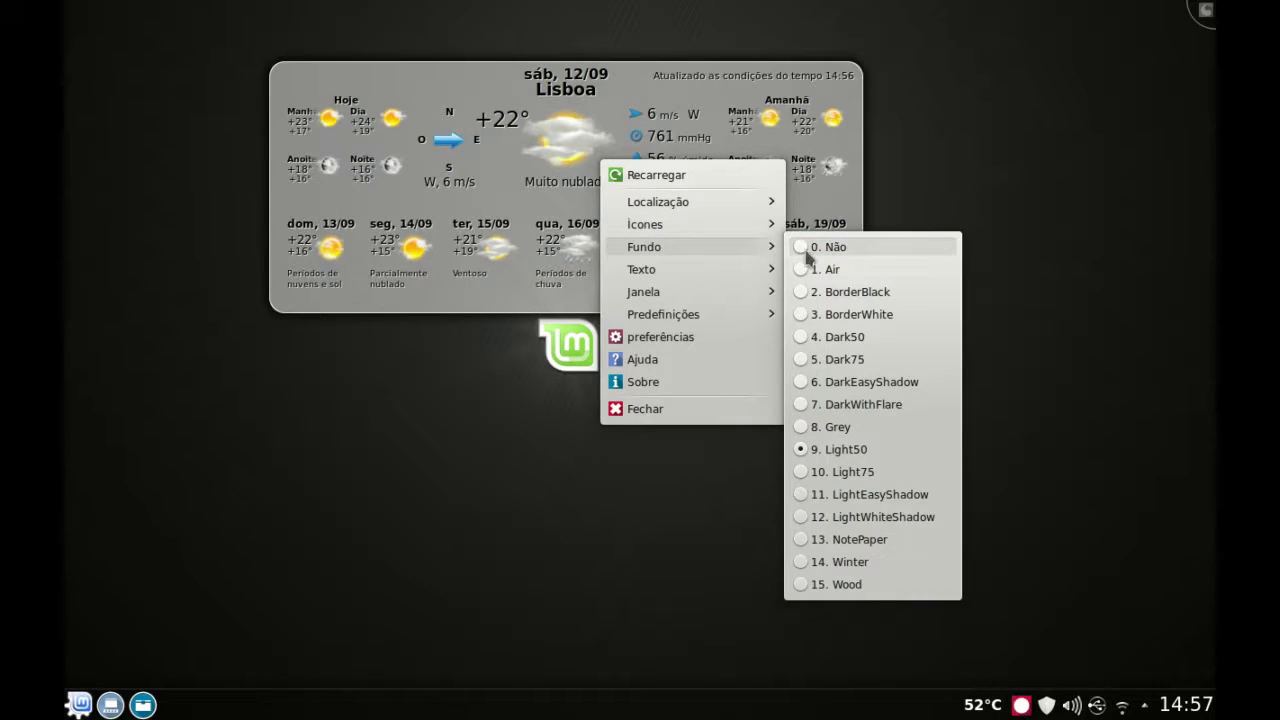
click(801, 248)
right_click(637, 199)
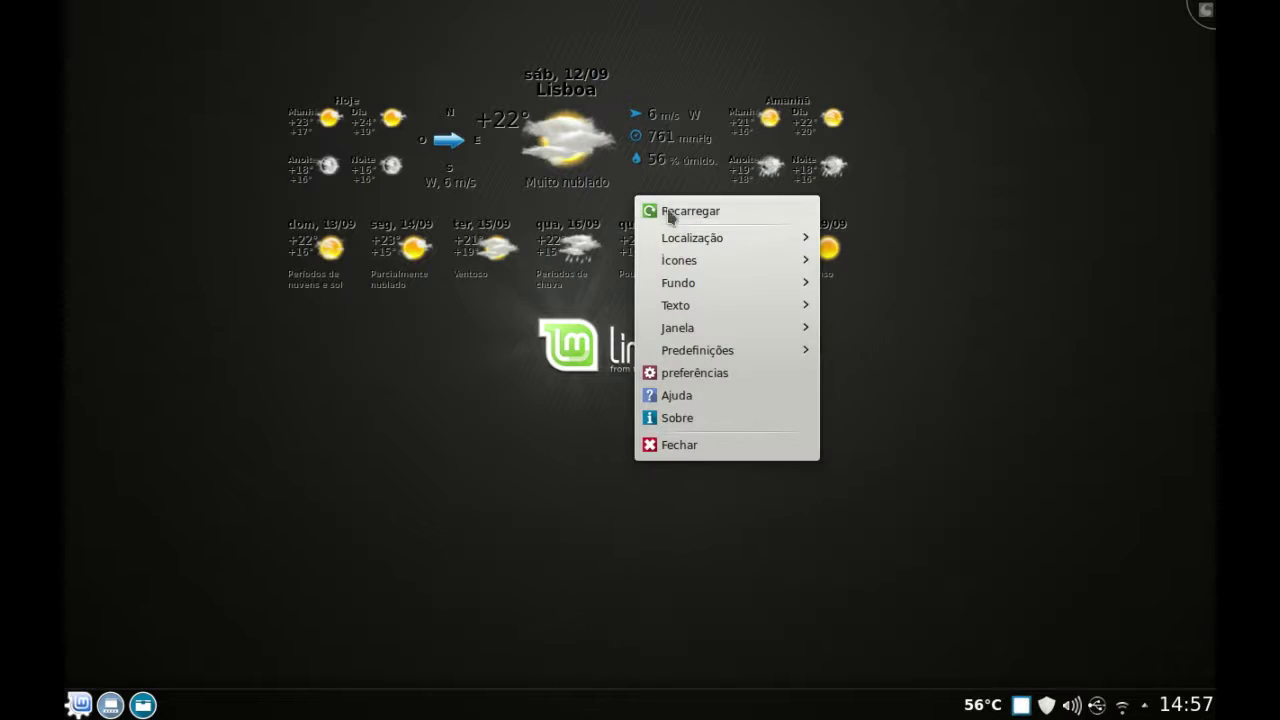
mouse_move(679, 291)
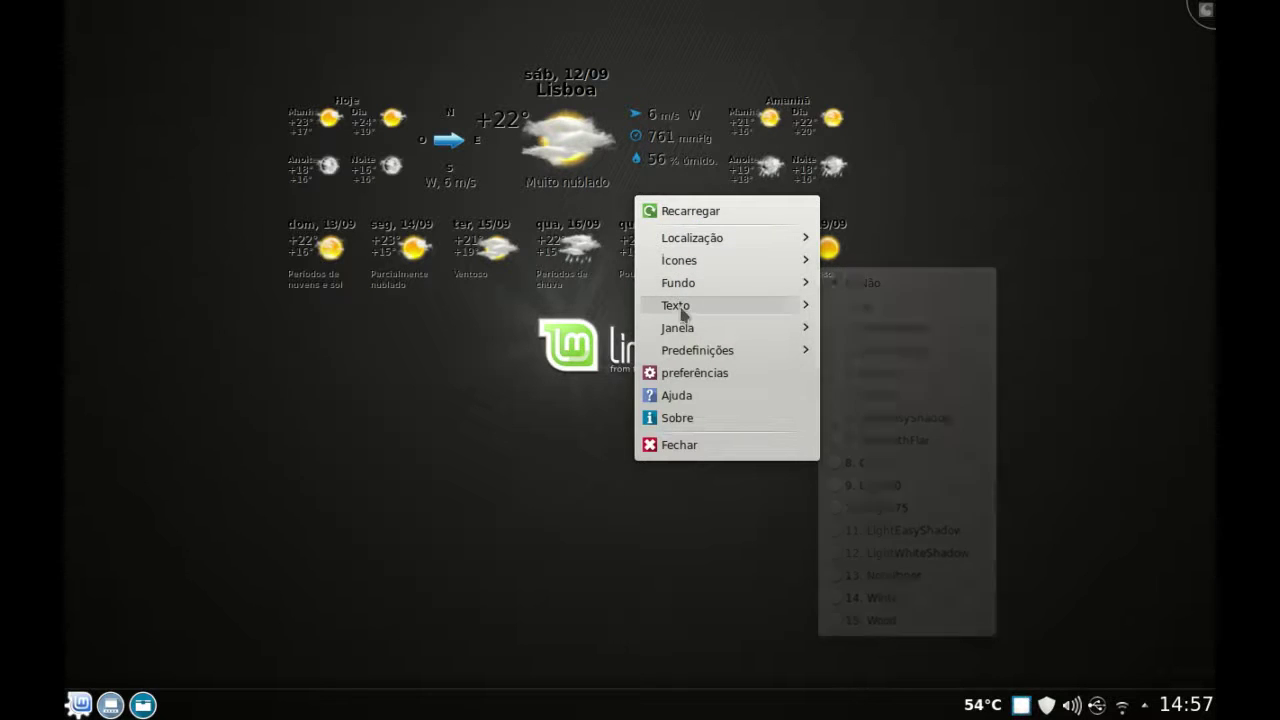
click(837, 328)
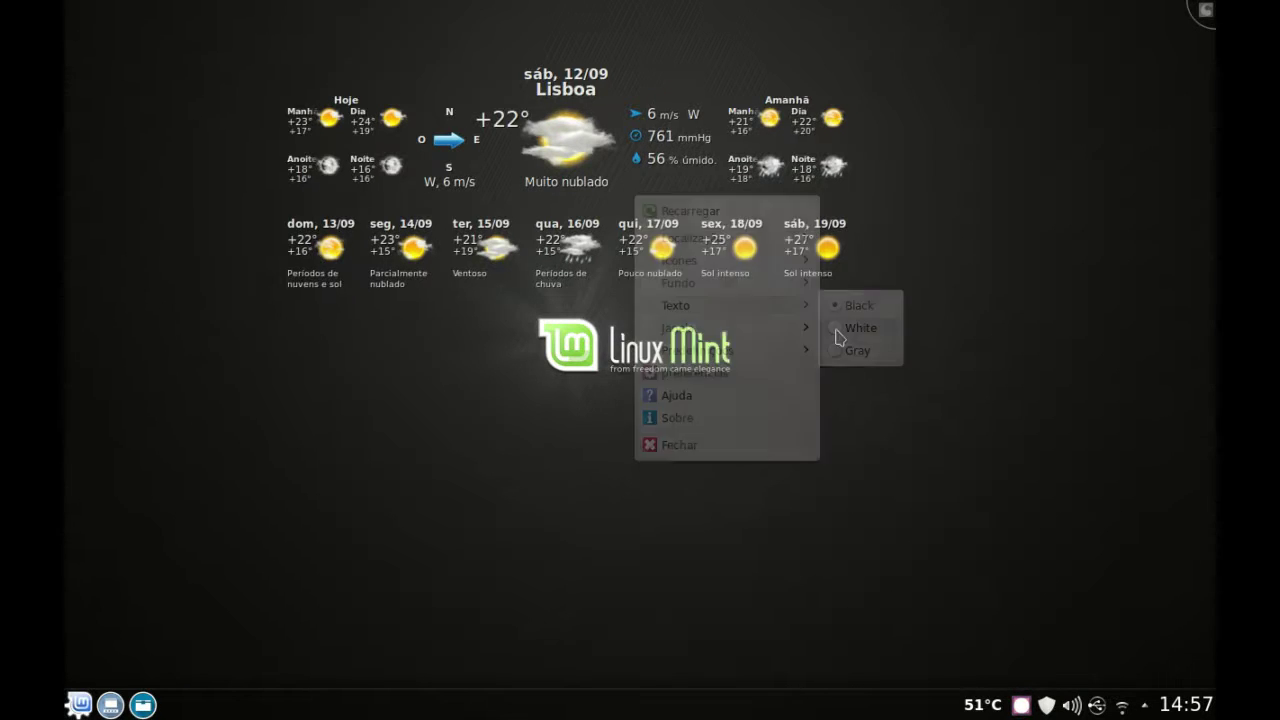
Apply the Wood preset to the widget and reposition it nearer the middle of the desktop
right_click(638, 130)
mouse_move(675, 268)
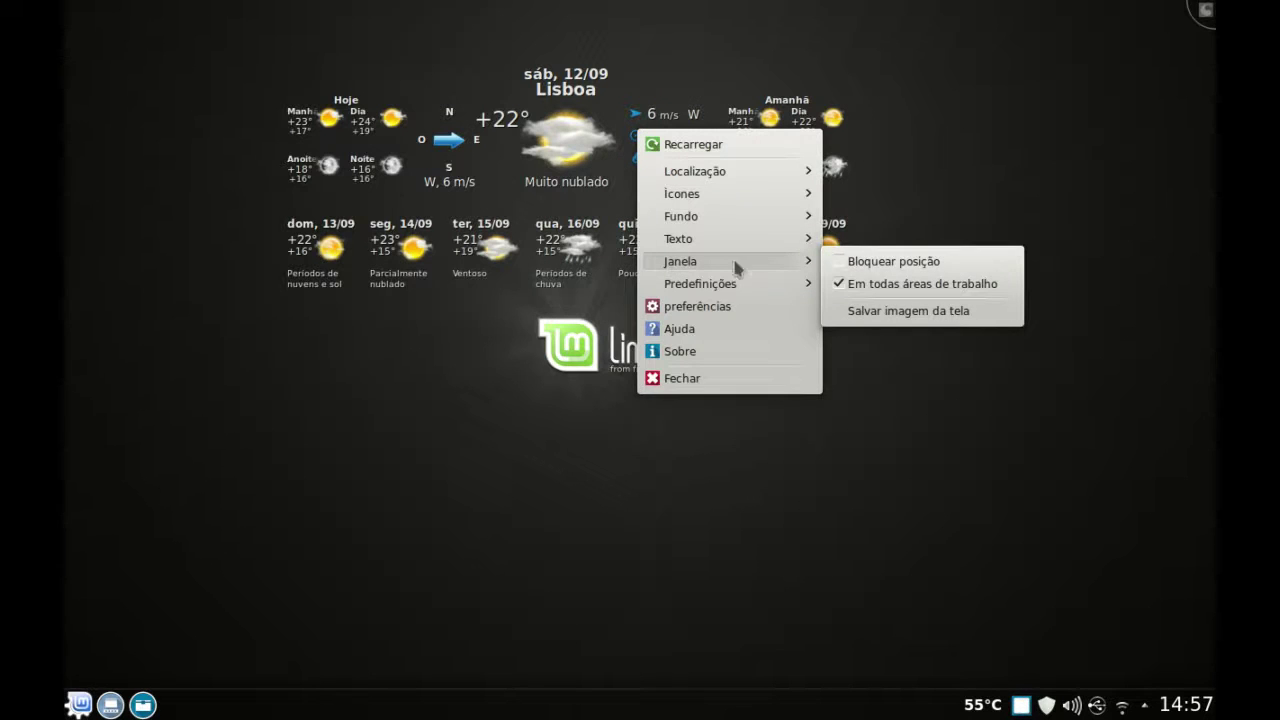
mouse_move(706, 288)
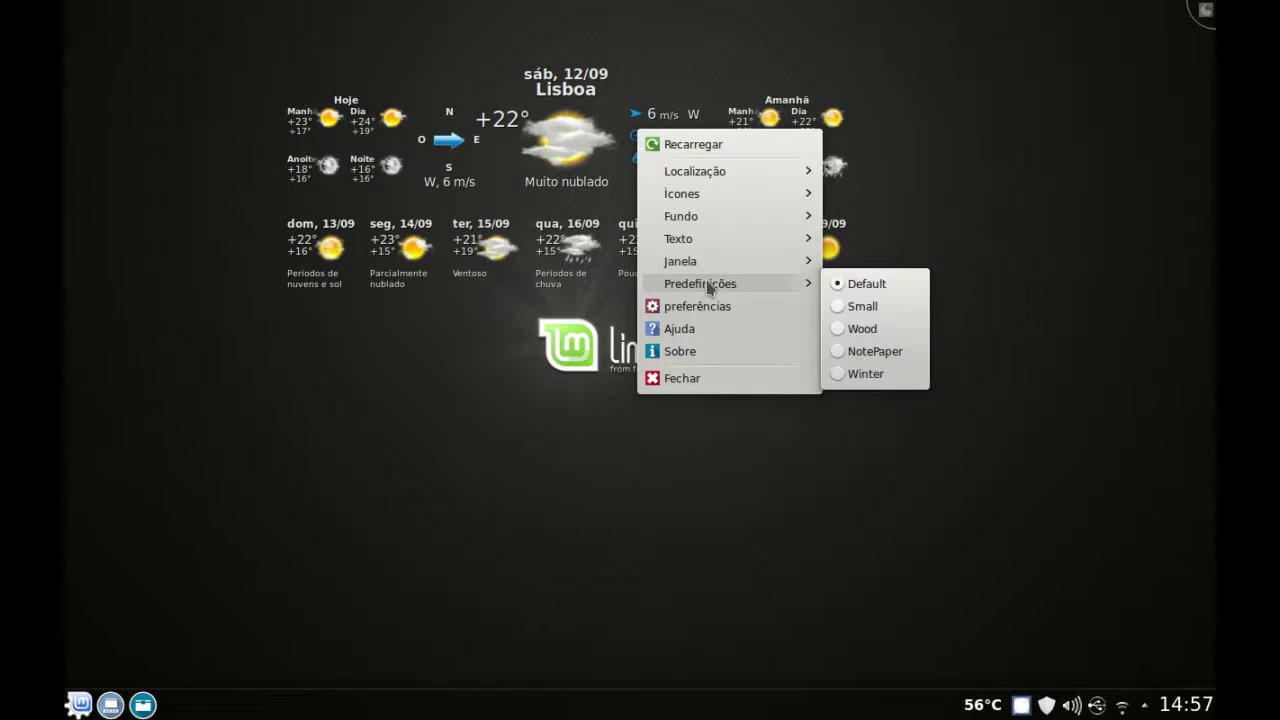
click(838, 330)
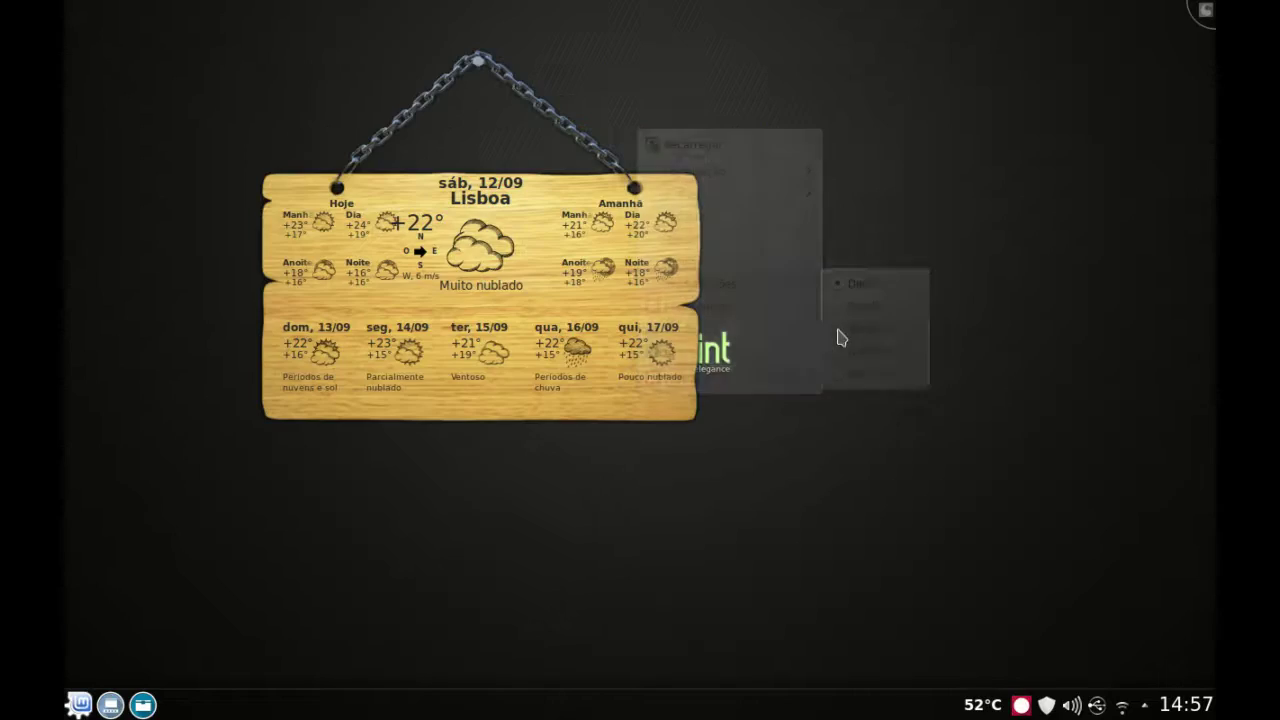
drag(494, 226, 629, 187)
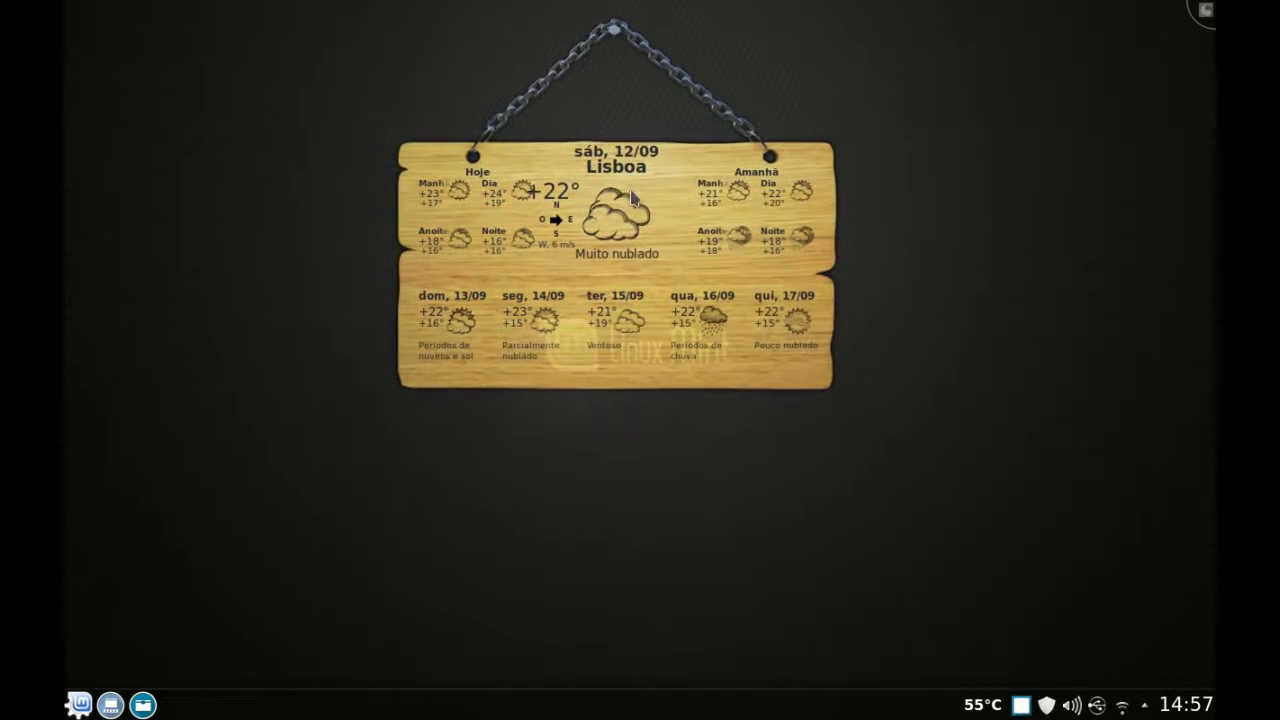
Switch the widget from the Wood preset back to the Default preset
right_click(629, 187)
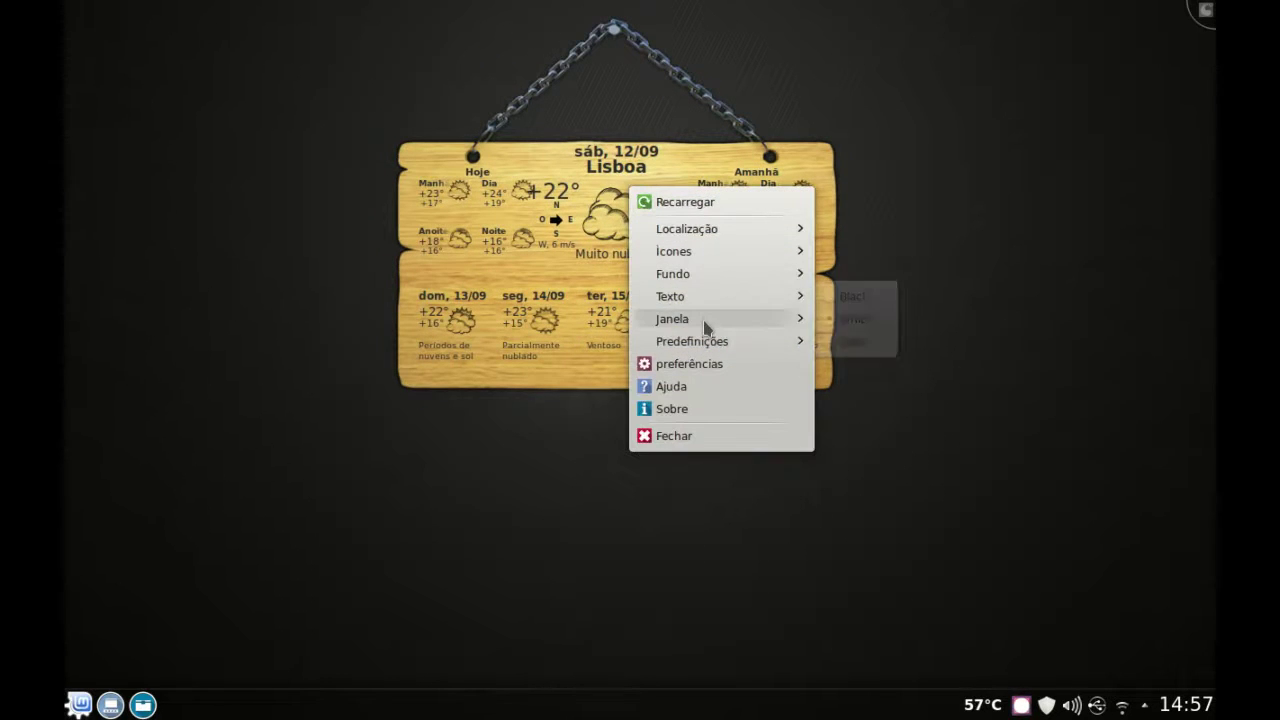
mouse_move(703, 348)
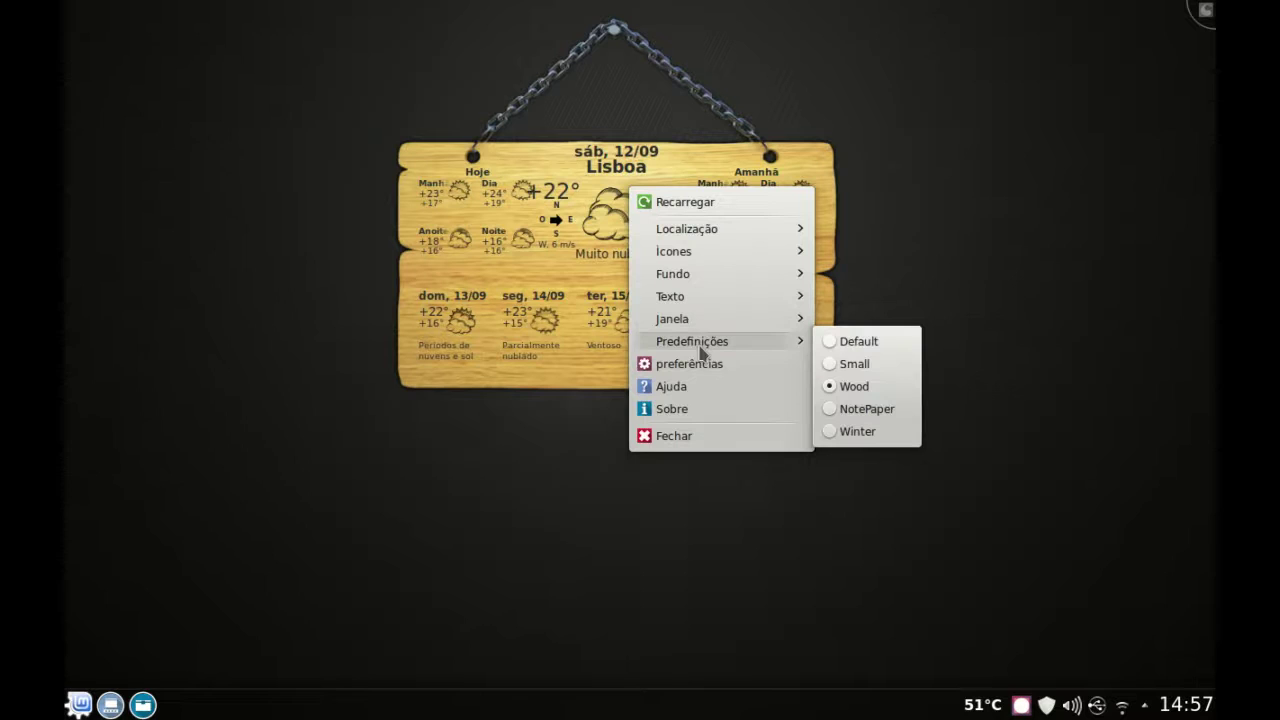
click(830, 345)
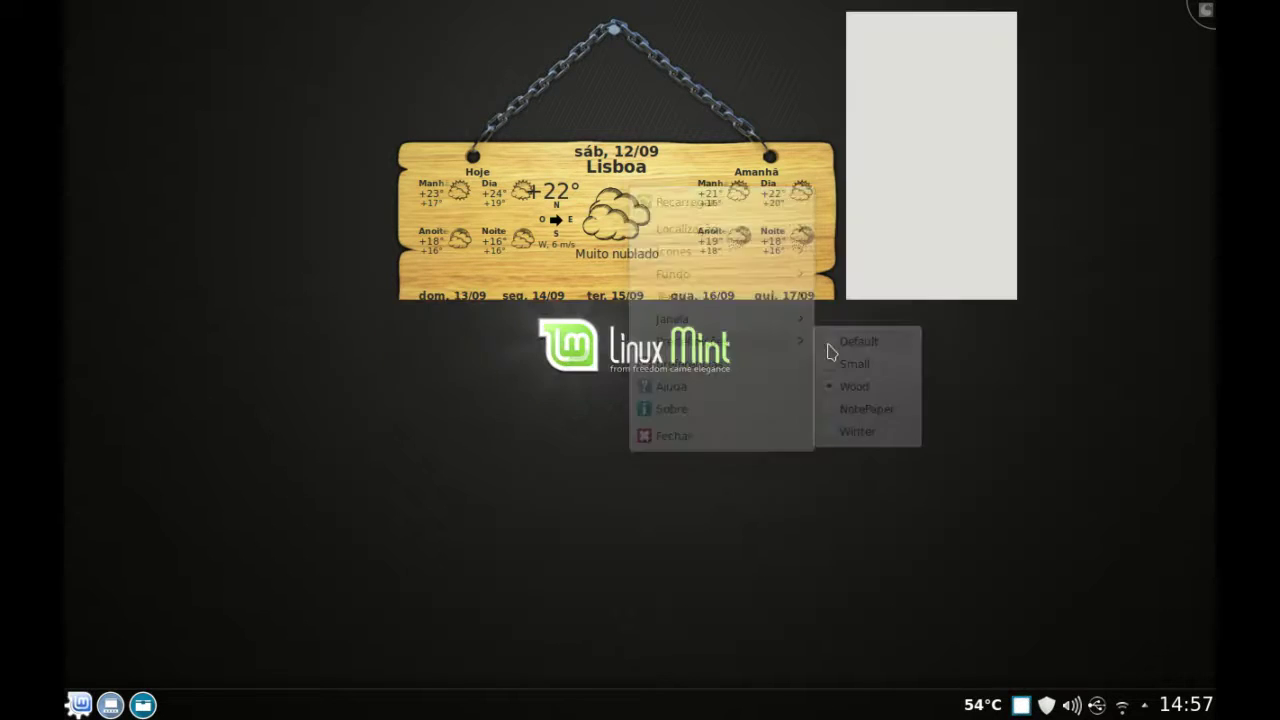
Change the widget's preset to Wood again and center the wooden sign on the desktop
right_click(633, 115)
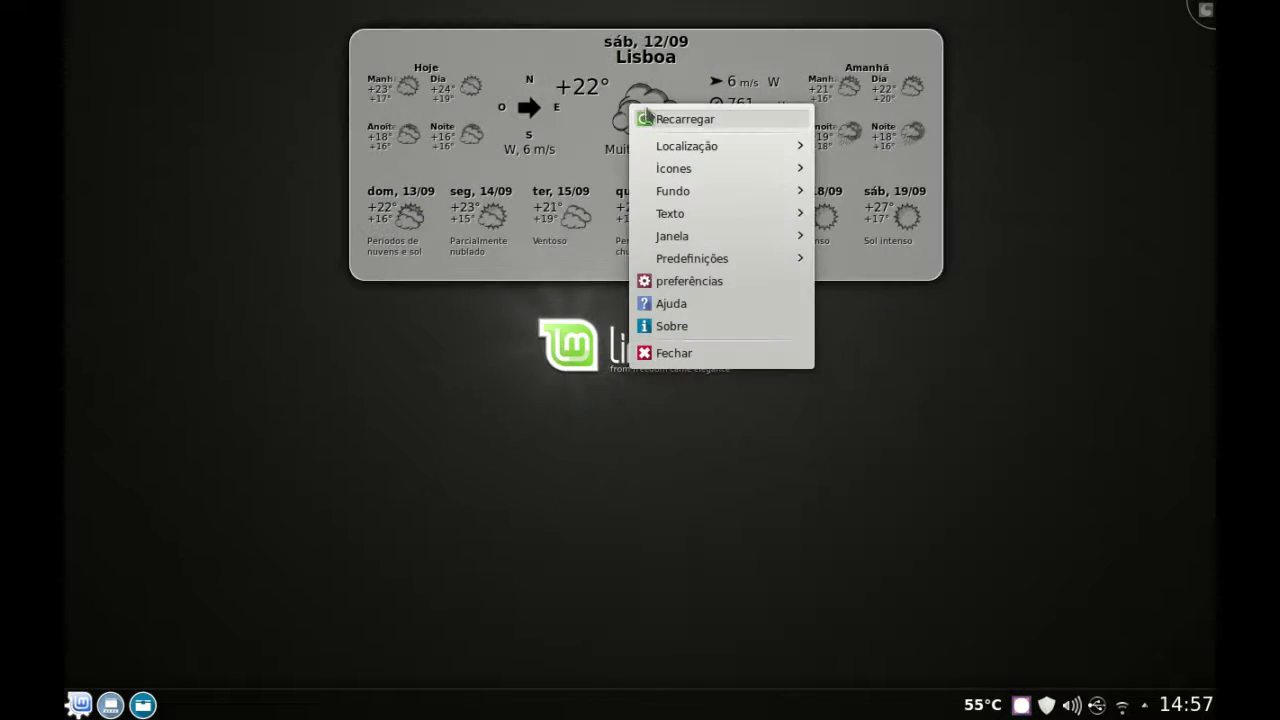
mouse_move(700, 265)
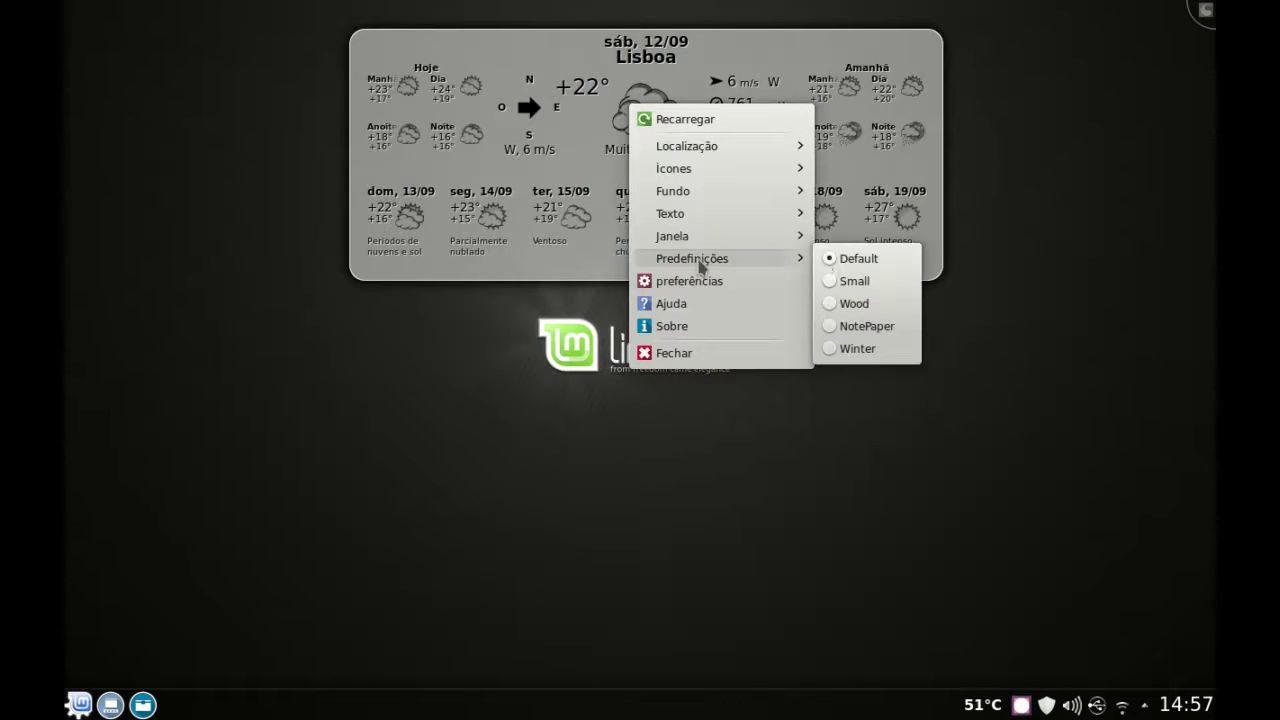
click(835, 304)
drag(566, 198, 623, 209)
Set the widget's background to 0. Não and switch its weather icons to the default colour set
right_click(620, 199)
mouse_move(693, 280)
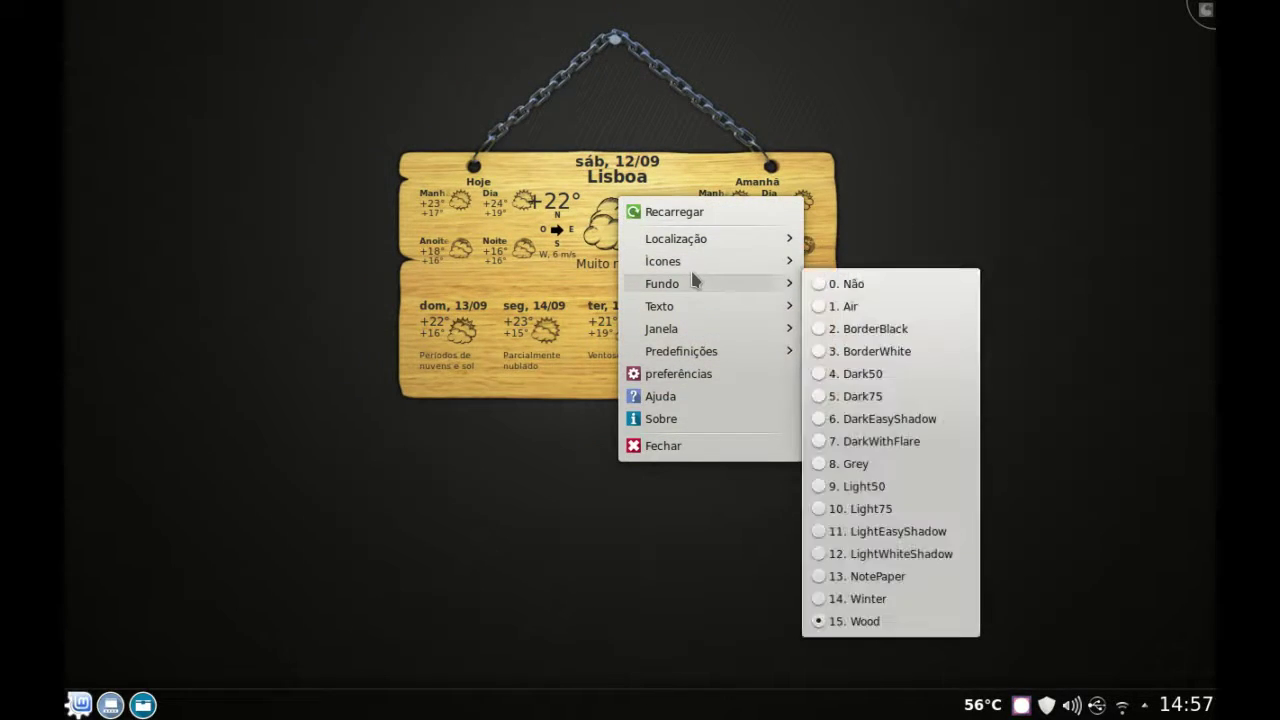
click(817, 285)
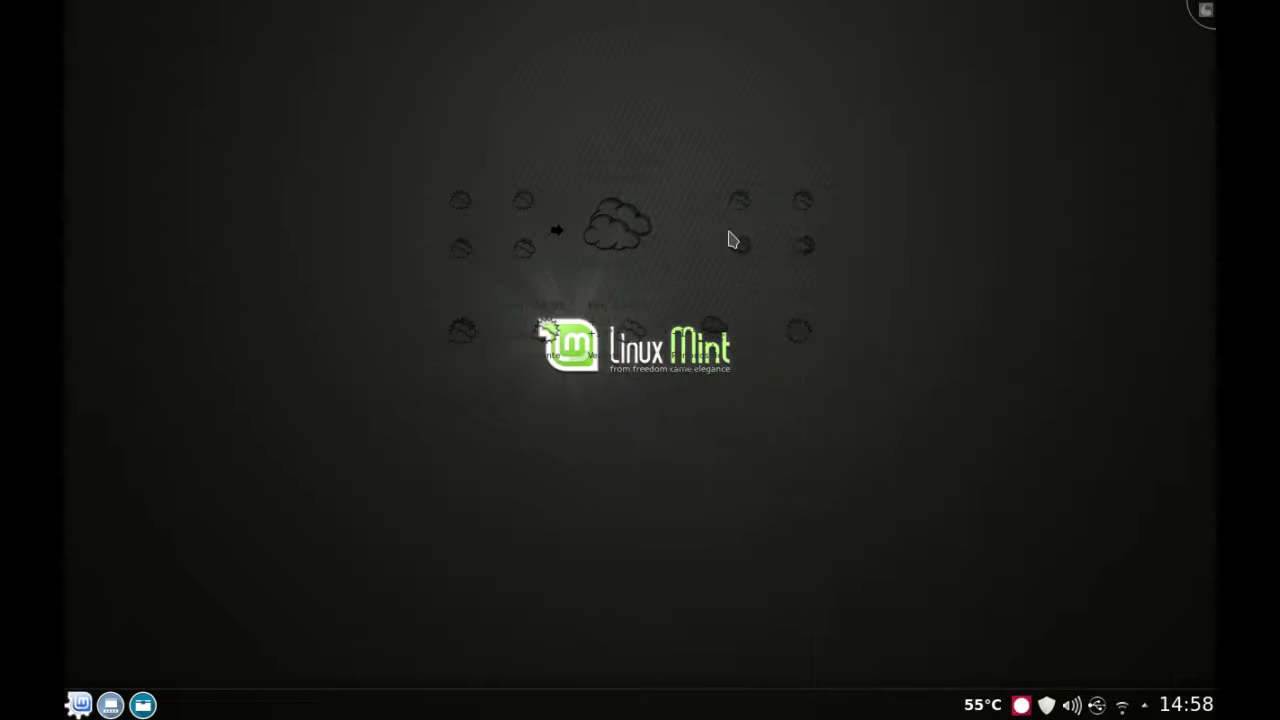
right_click(645, 133)
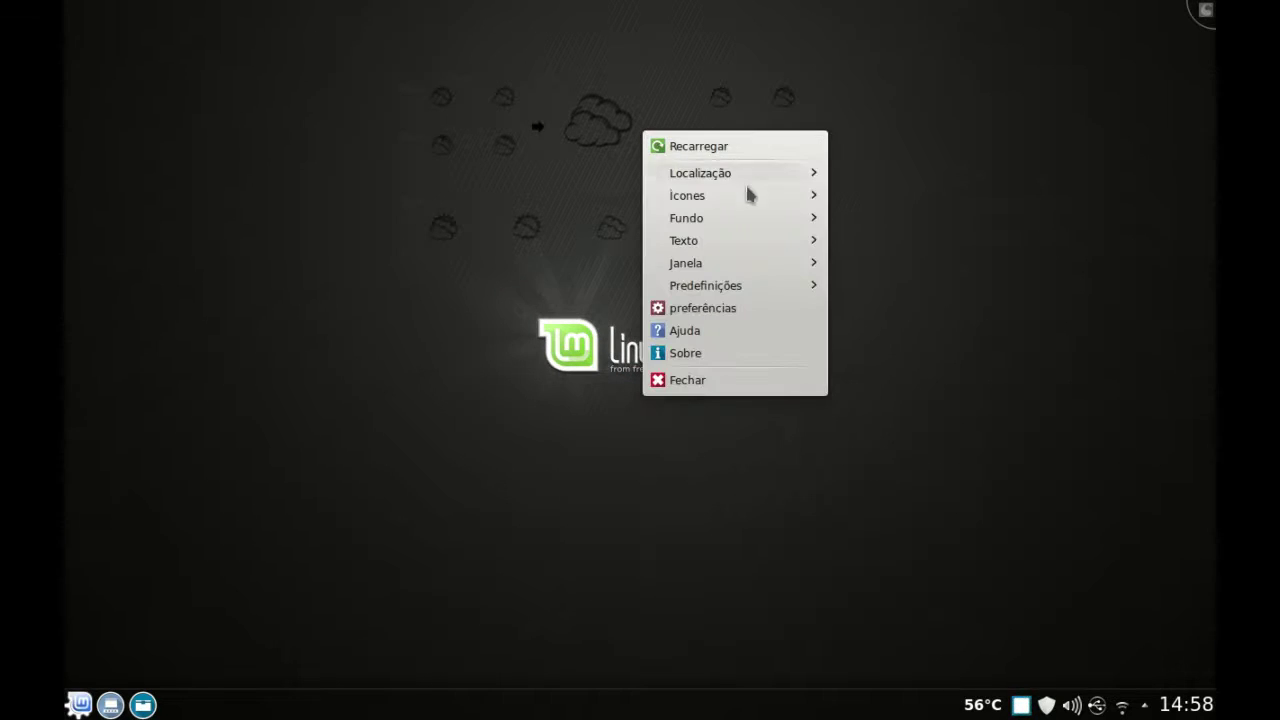
mouse_move(735, 203)
click(849, 198)
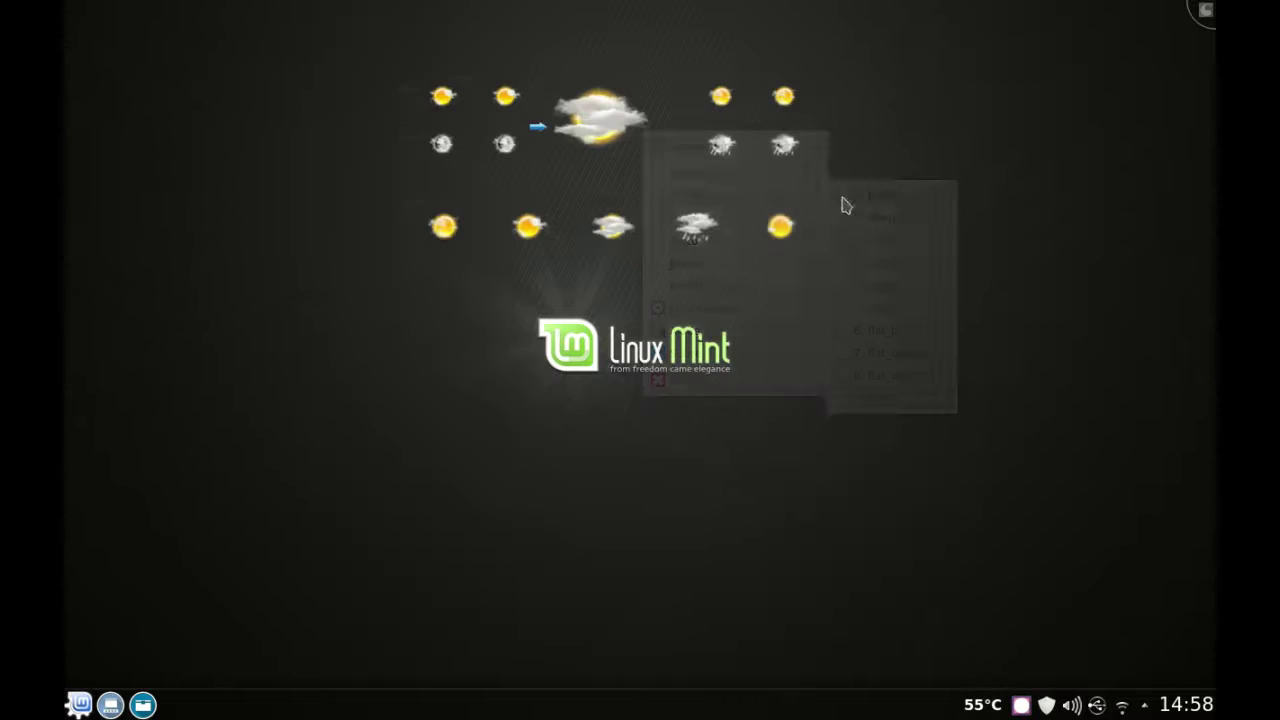
Set the widget's text colour to Black
right_click(632, 163)
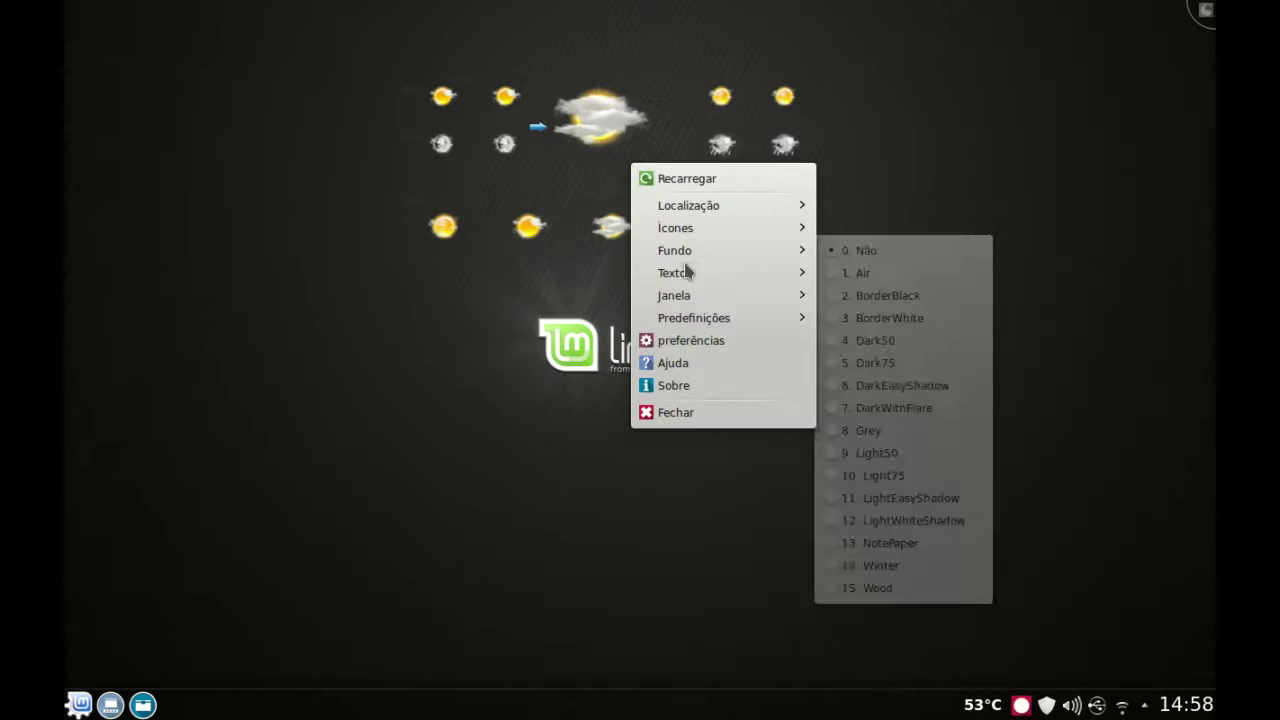
mouse_move(686, 272)
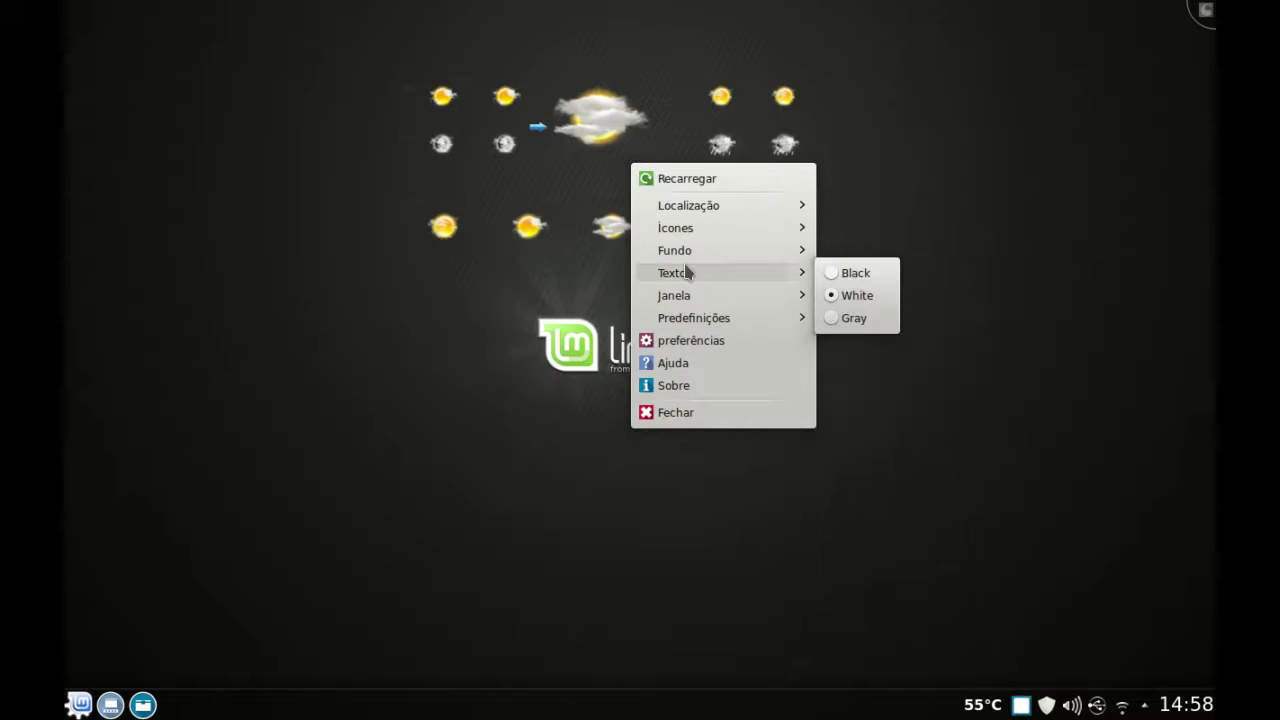
click(834, 274)
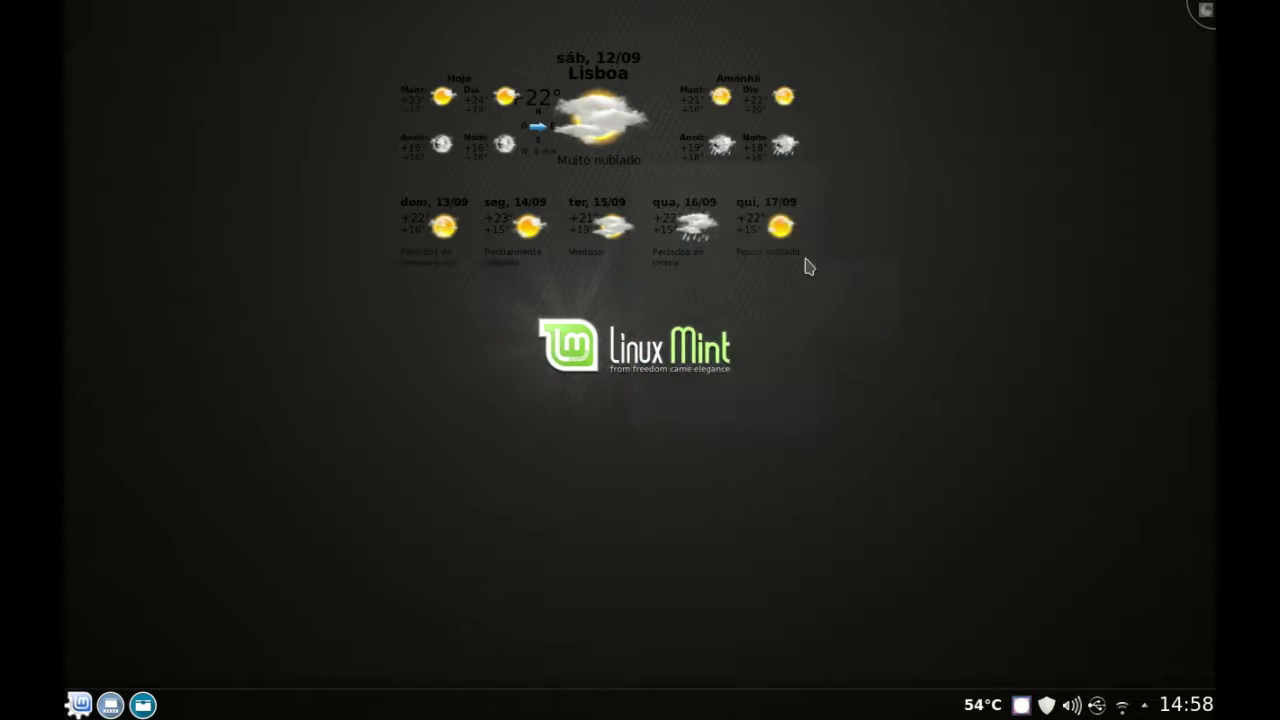
Change the widget's text colour to White
right_click(666, 162)
mouse_move(729, 268)
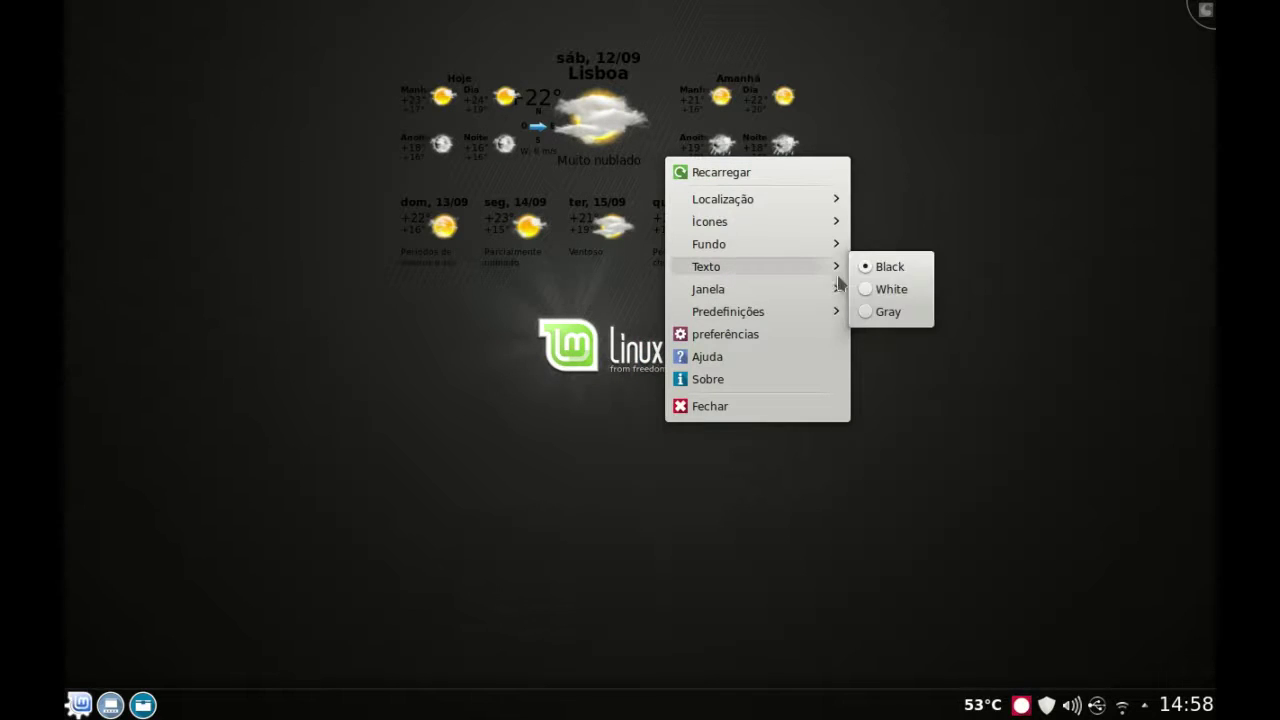
click(866, 294)
right_click(699, 181)
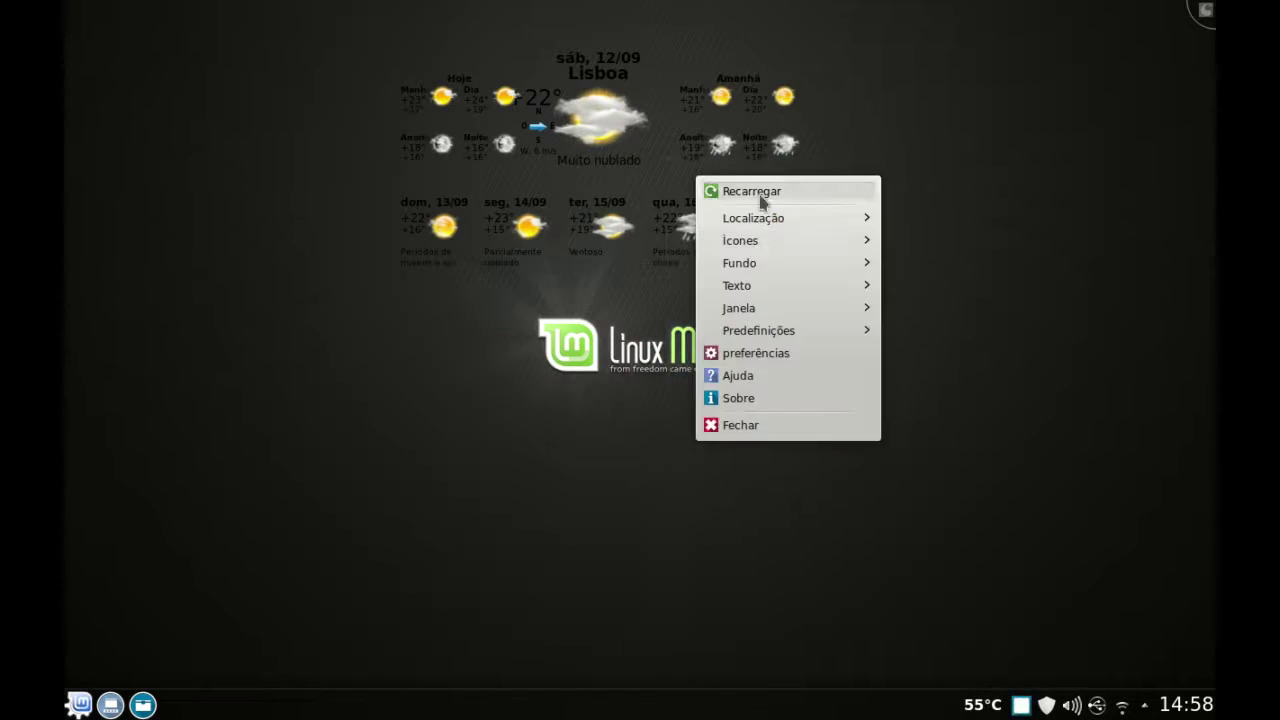
mouse_move(751, 286)
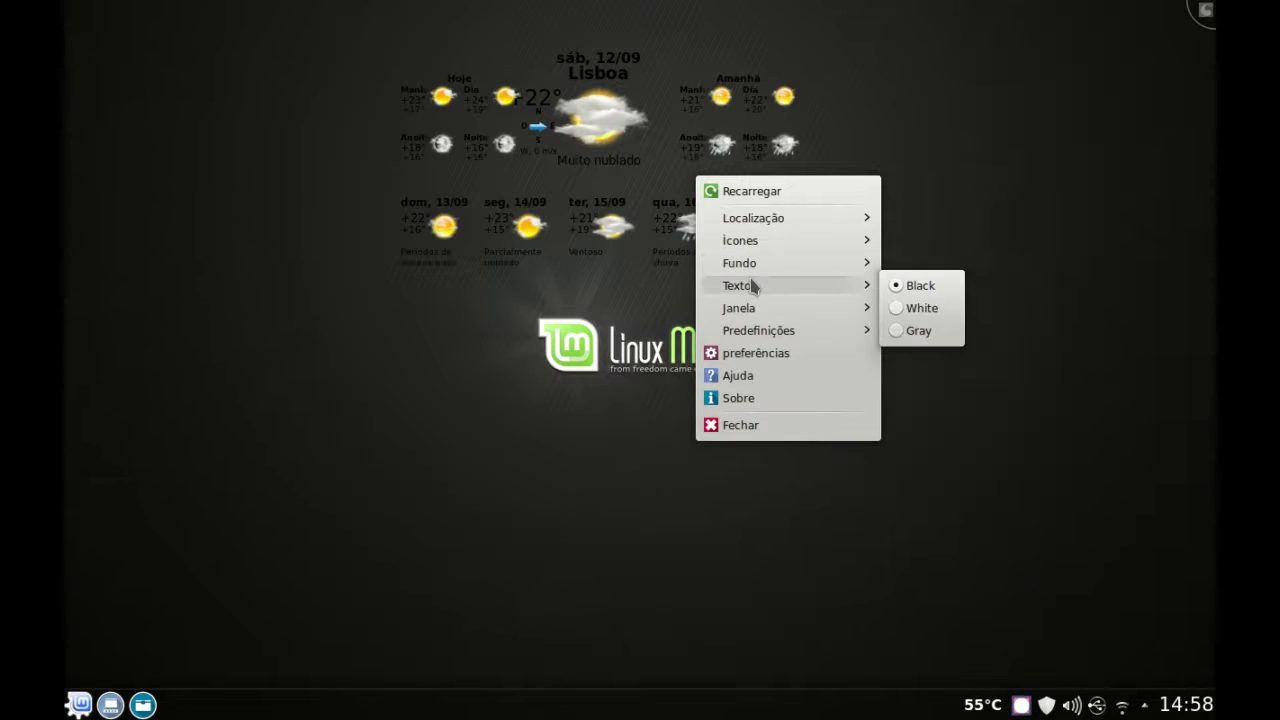
click(903, 310)
Apply the Small preset to the weather widget and nudge it slightly upward on the desktop
right_click(688, 146)
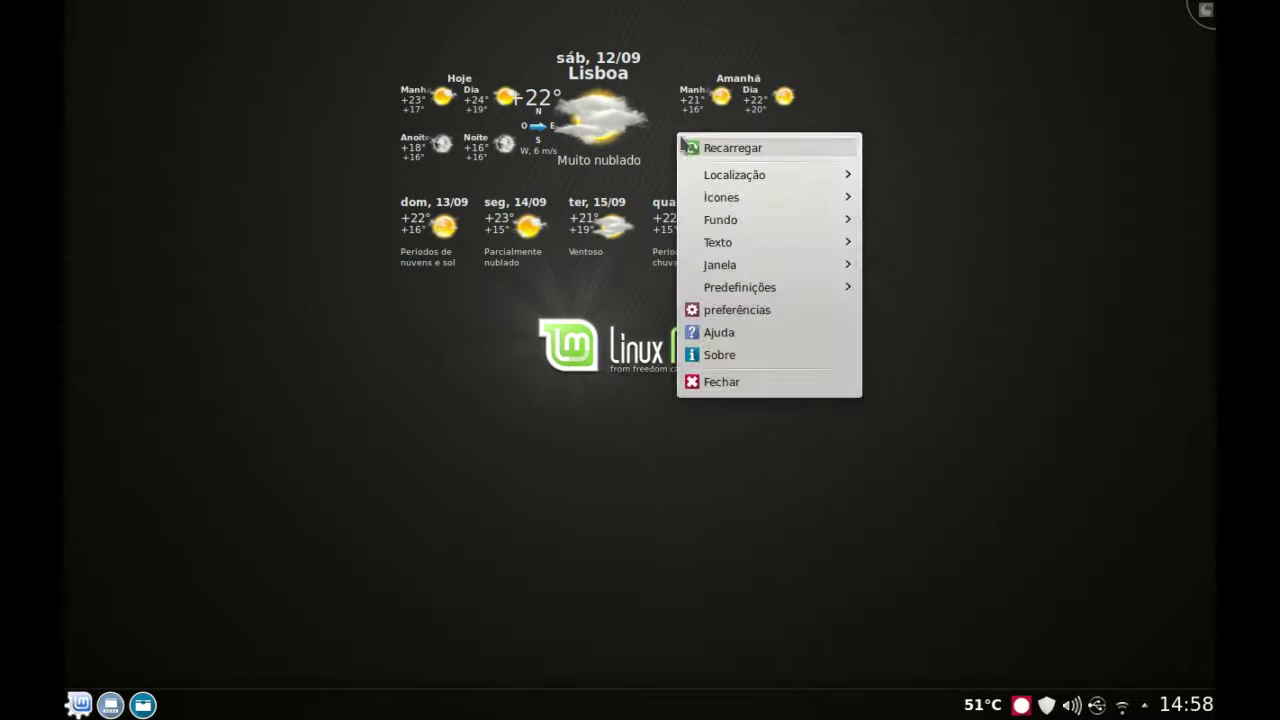
mouse_move(766, 172)
mouse_move(765, 204)
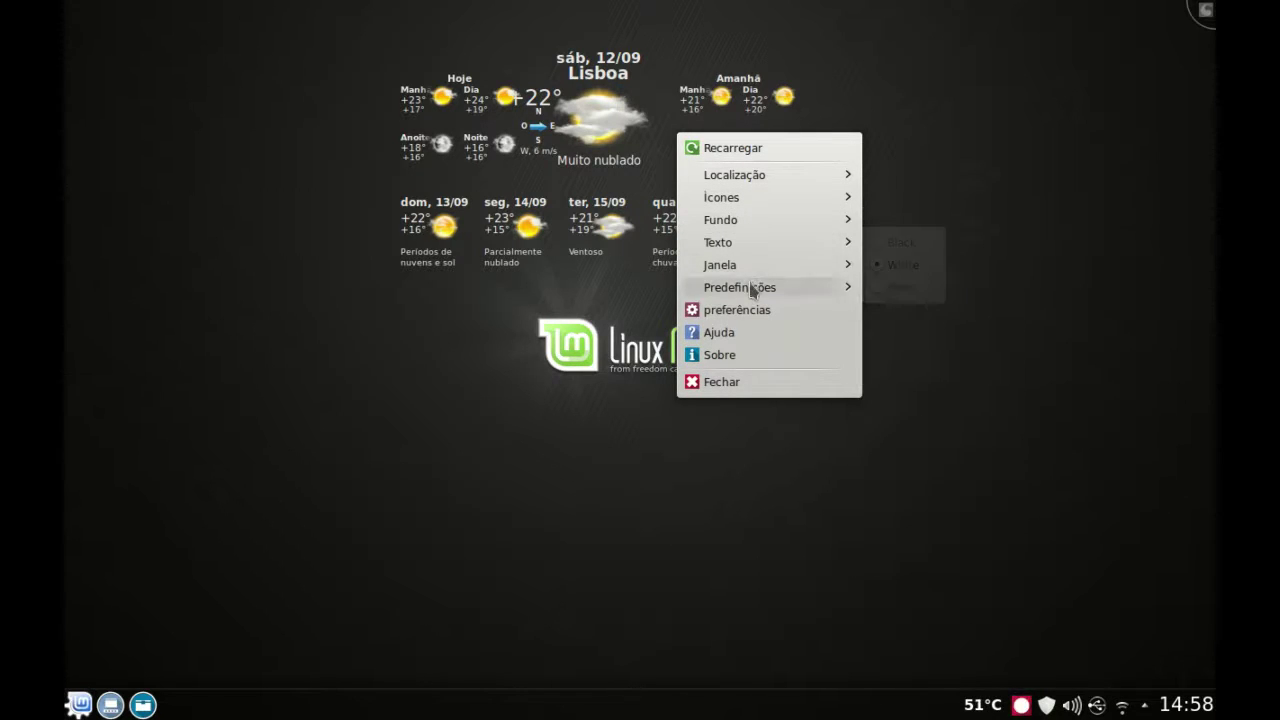
mouse_move(757, 292)
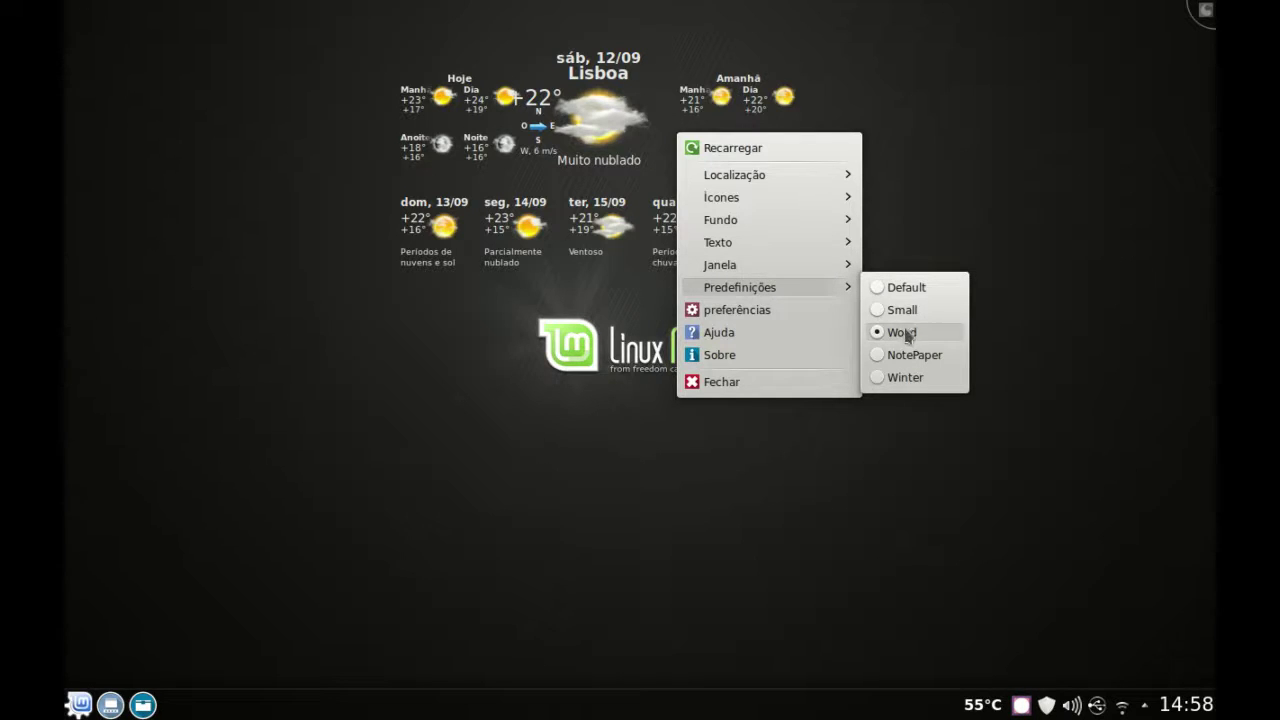
click(876, 310)
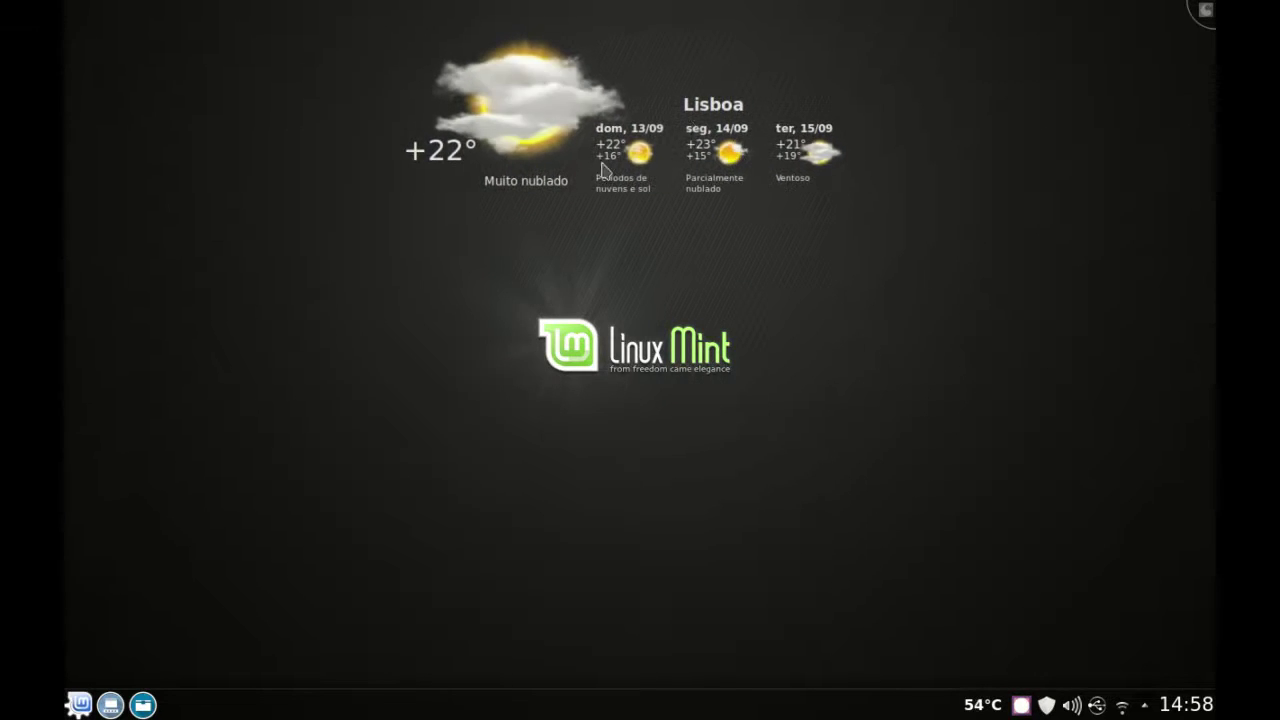
mouse_move(683, 120)
mouse_down()
mouse_move(610, 56)
mouse_move(745, 107)
mouse_move(686, 117)
mouse_up()
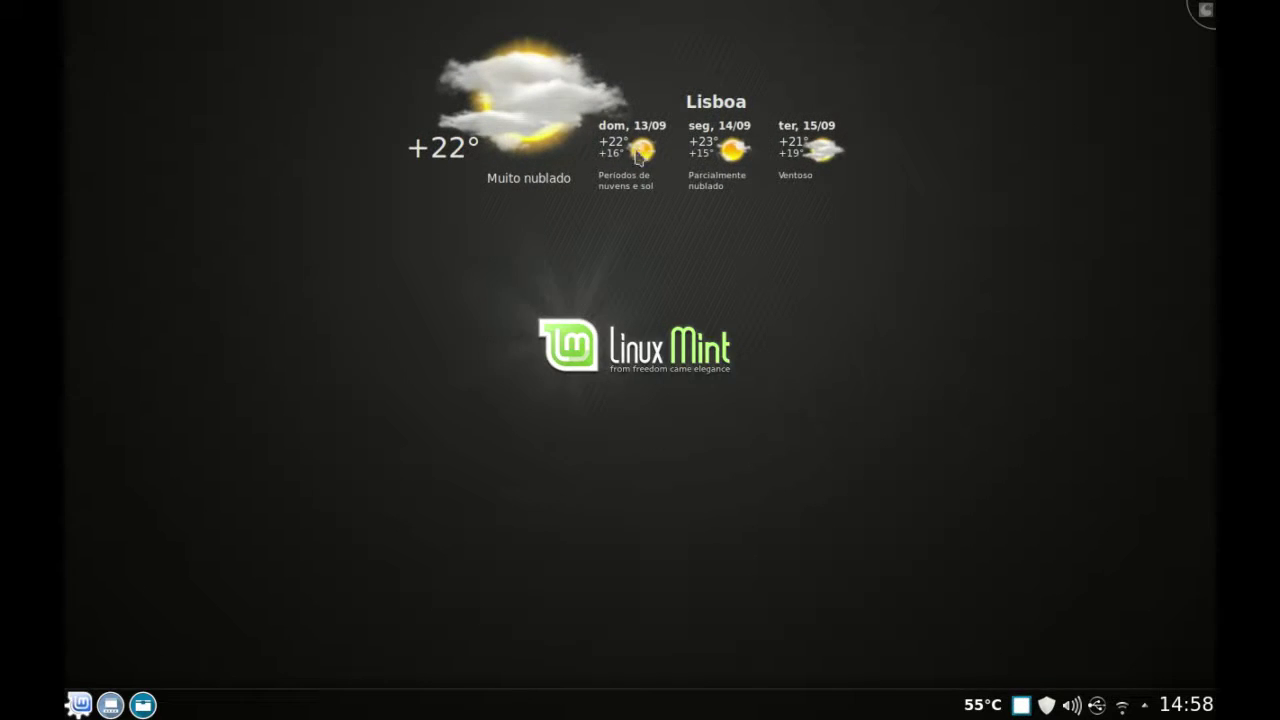
Open the widget's preferences and enable Iniciar junto com a sessão so it starts with the session
right_click(549, 93)
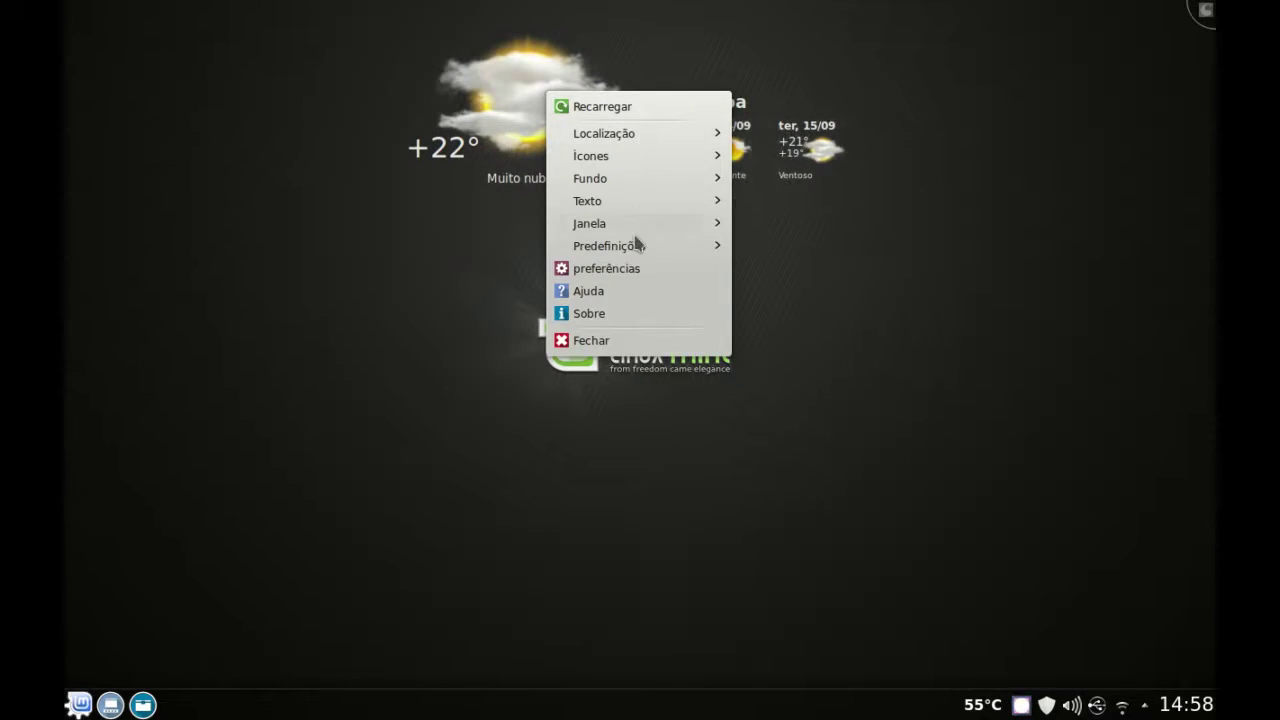
mouse_move(640, 254)
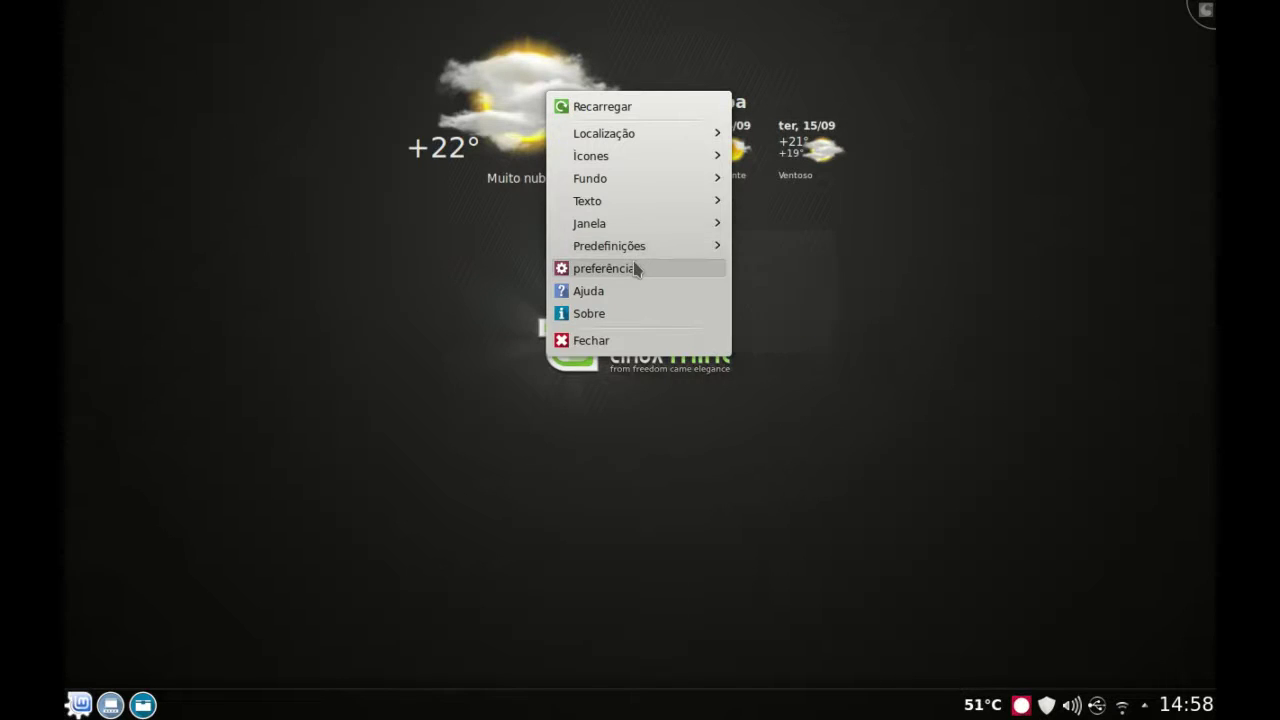
click(645, 268)
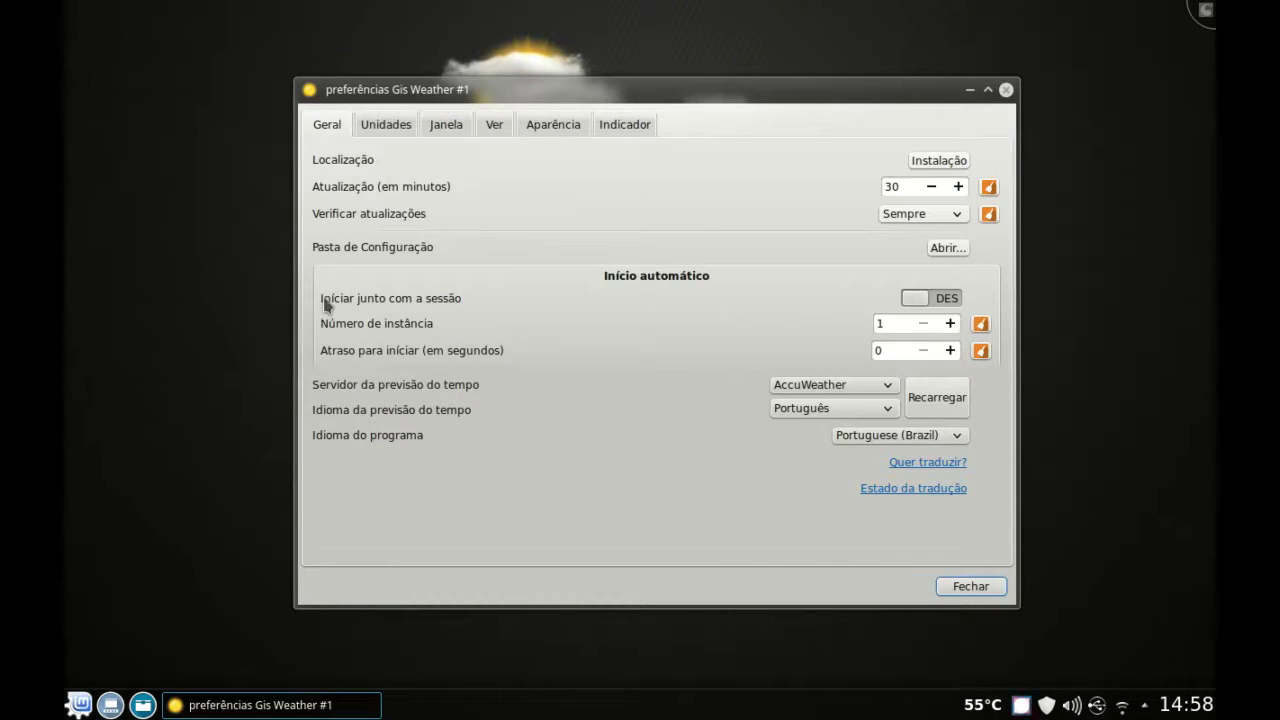
click(953, 299)
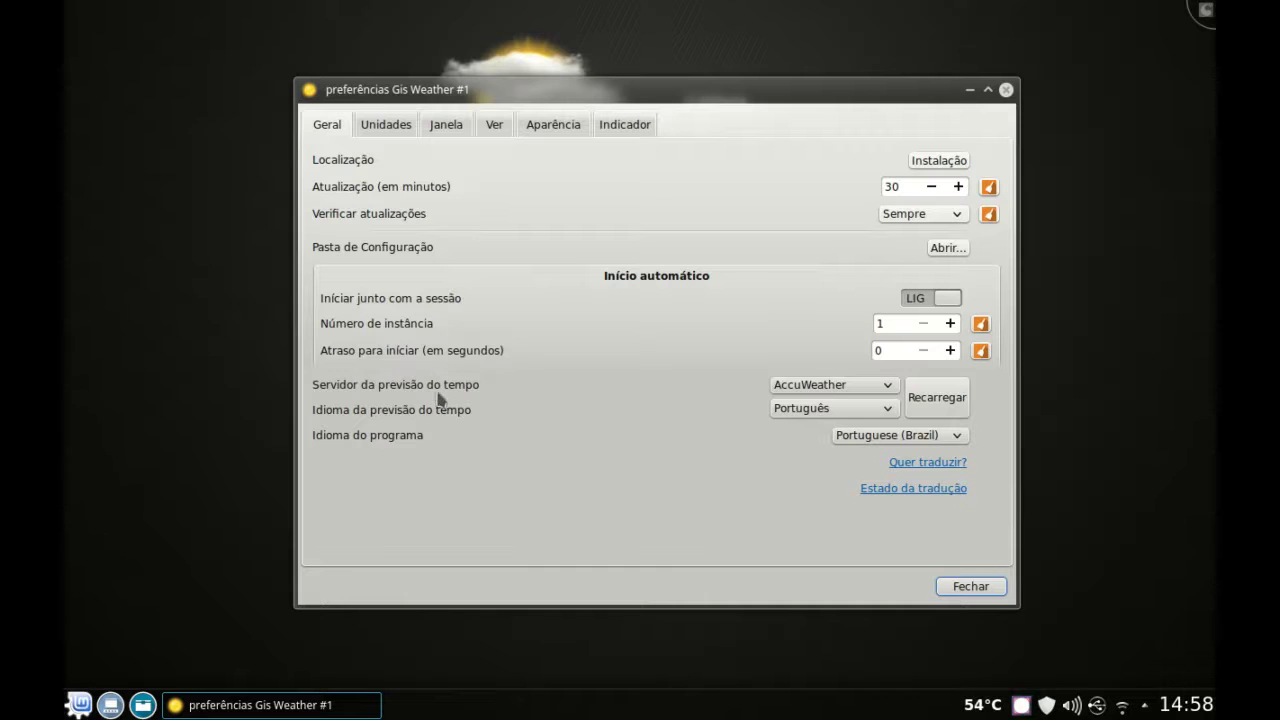
Check the unit settings and turn on Bloquear posição to lock the widget's position
click(393, 128)
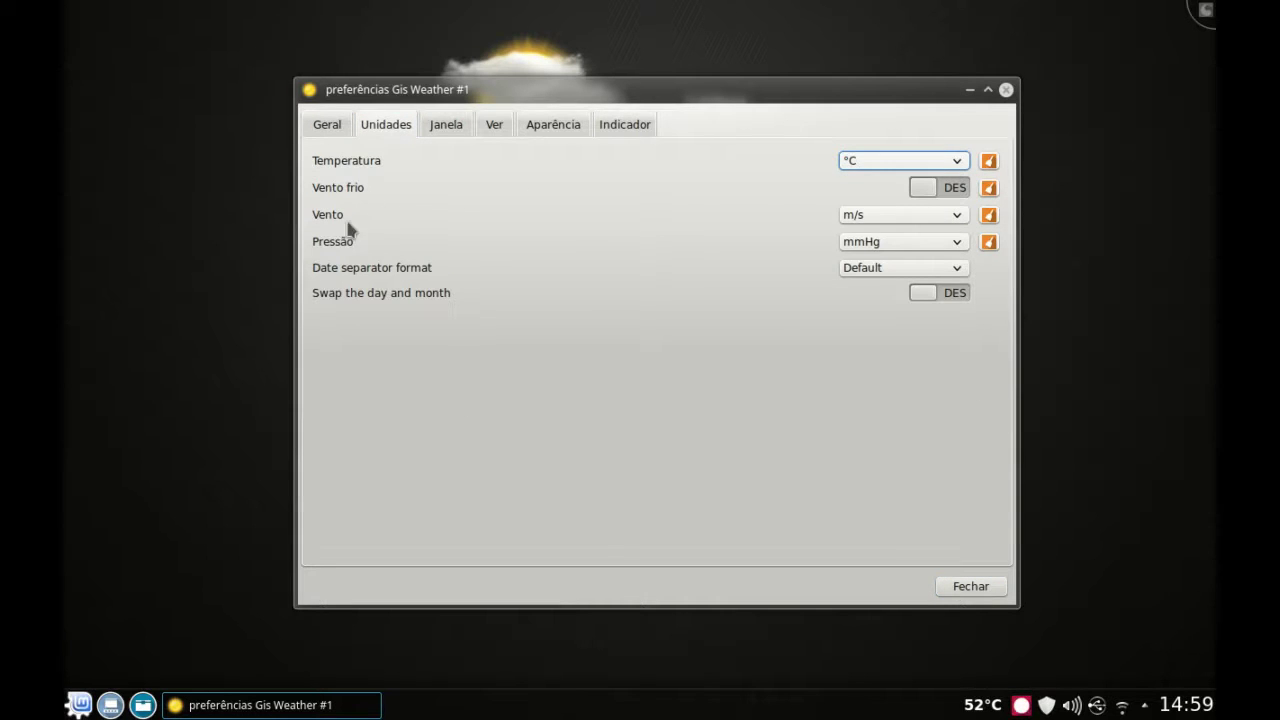
click(447, 127)
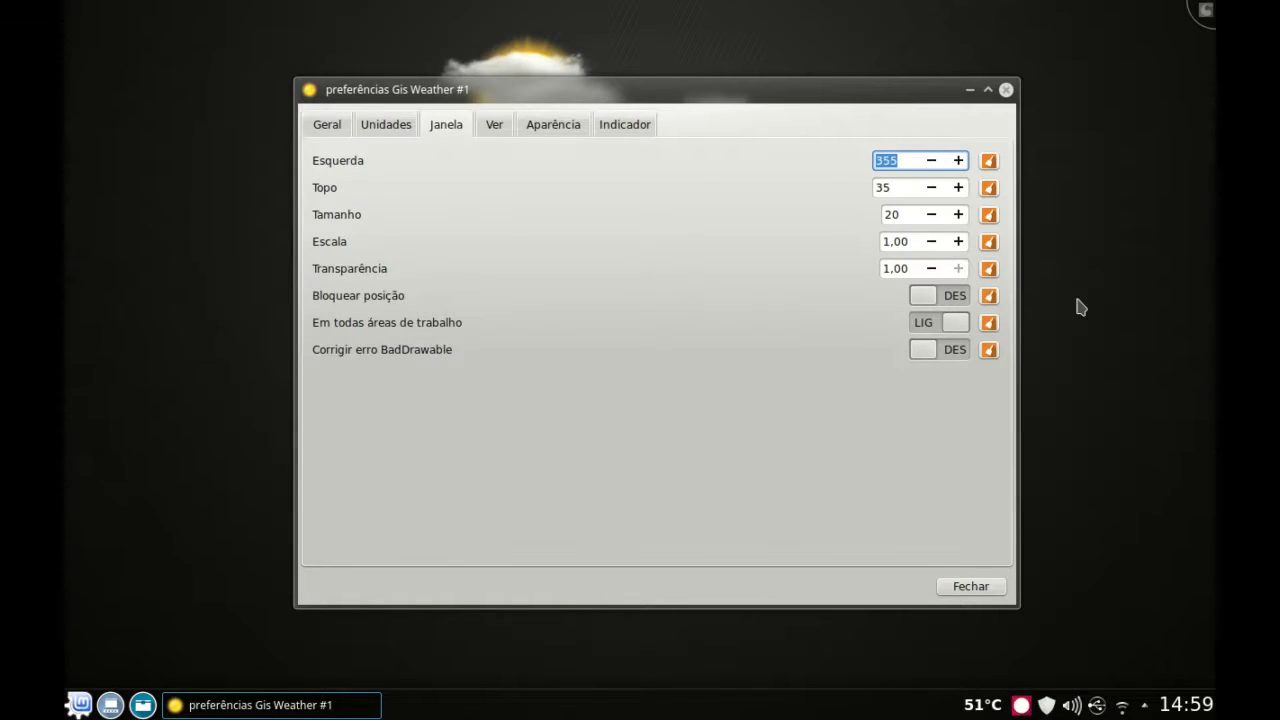
click(959, 298)
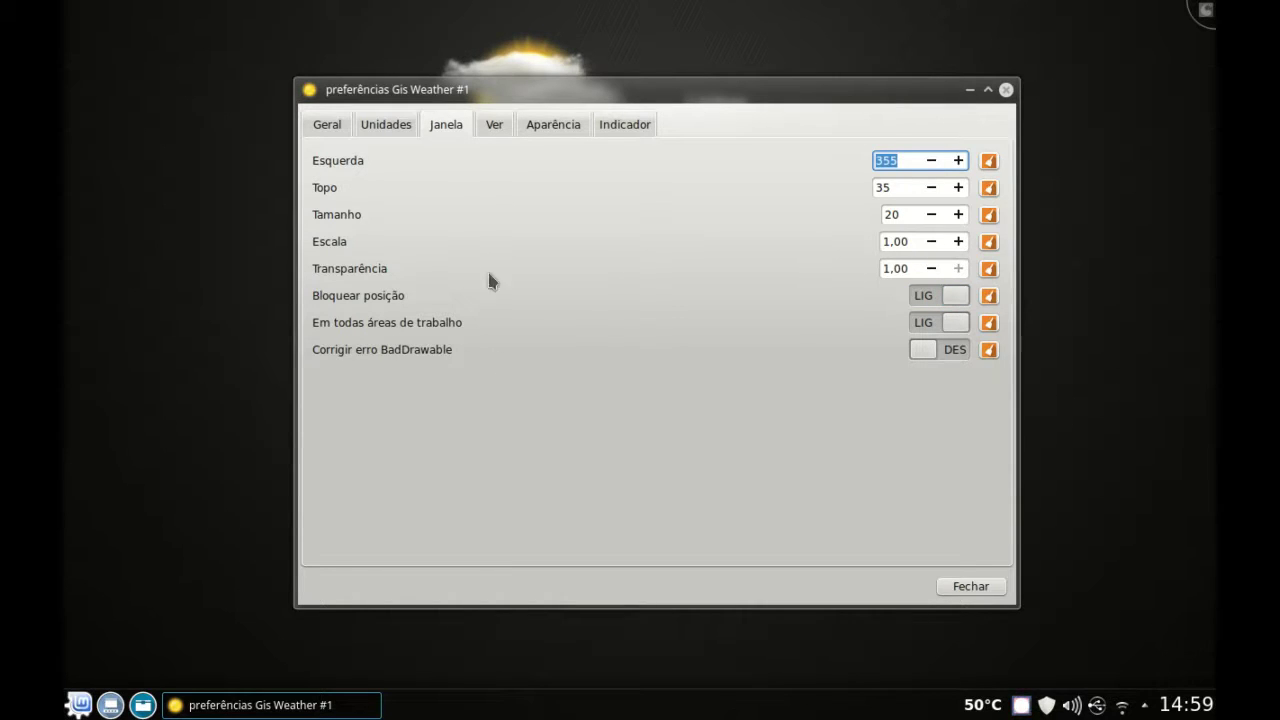
Review the block display, appearance and indicator settings, and close the preferences window
click(499, 126)
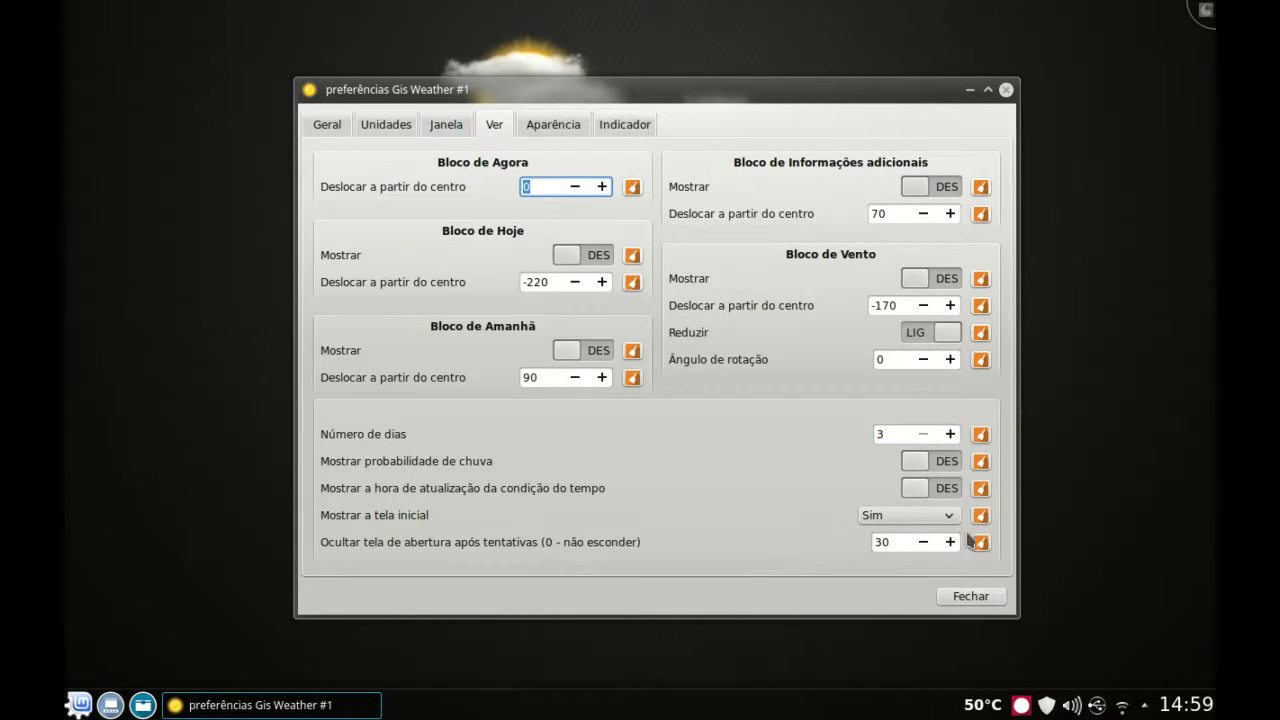
click(574, 133)
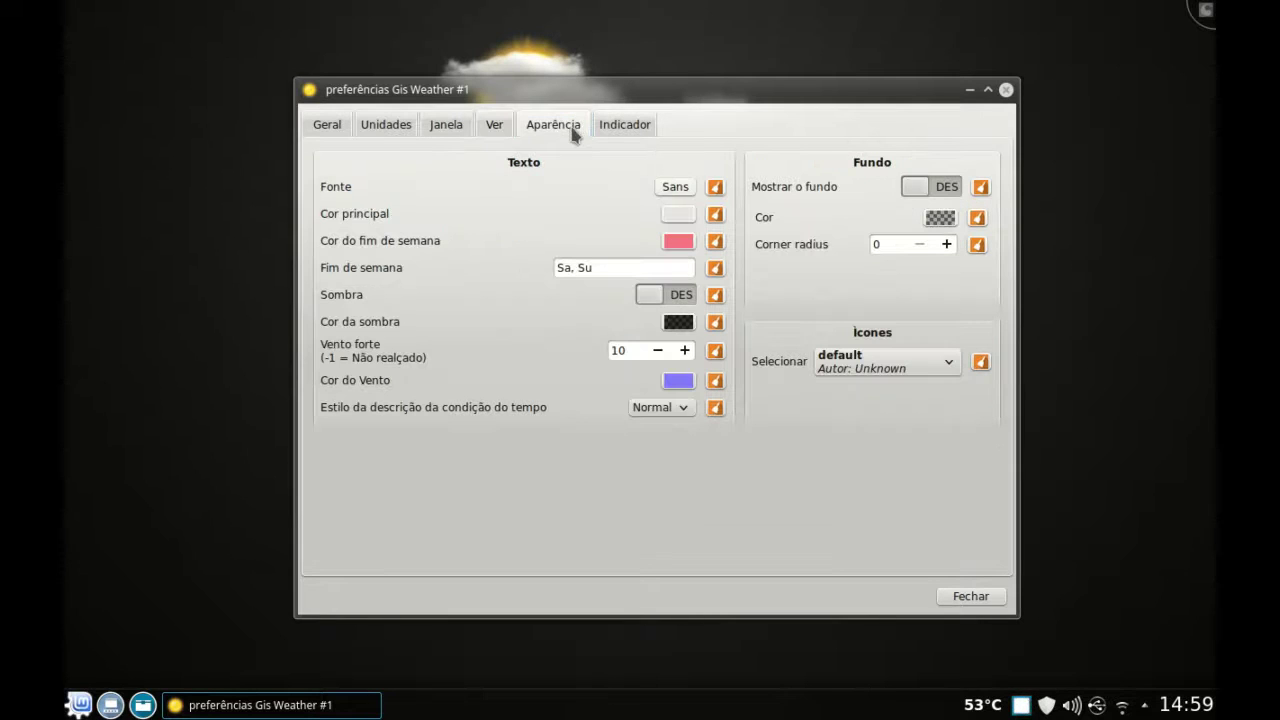
click(624, 128)
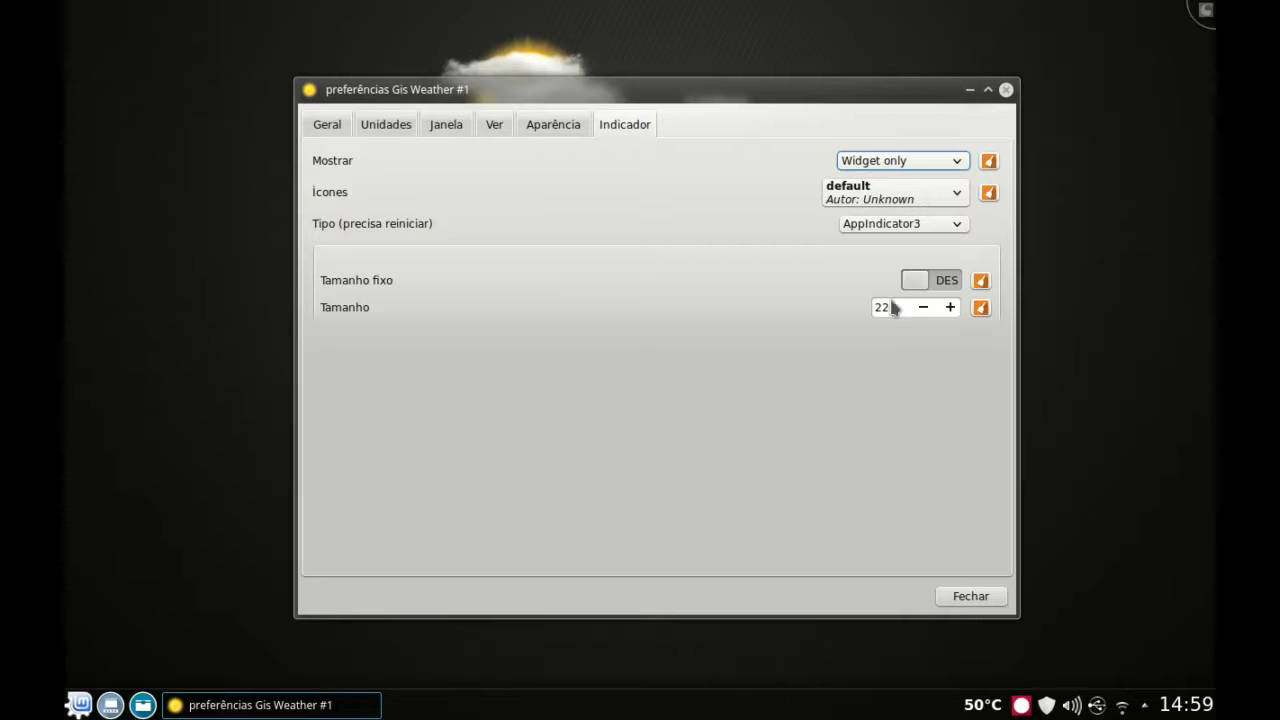
click(968, 597)
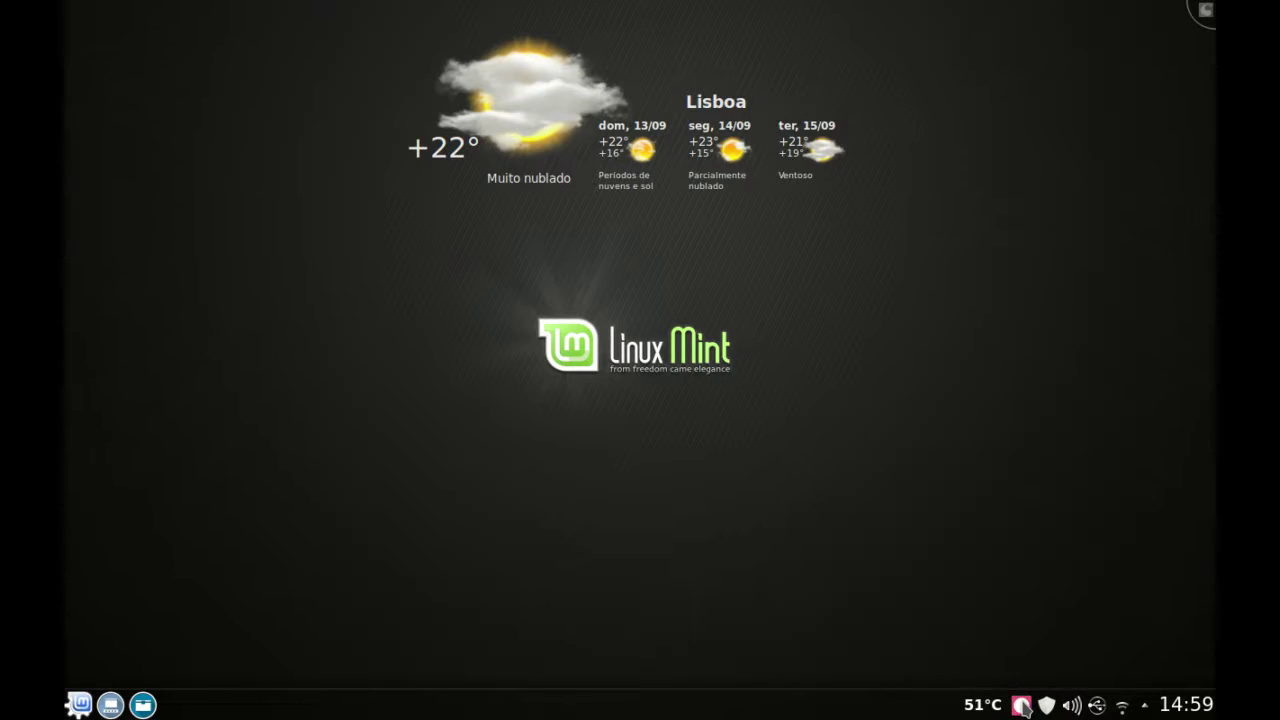
click(1022, 706)
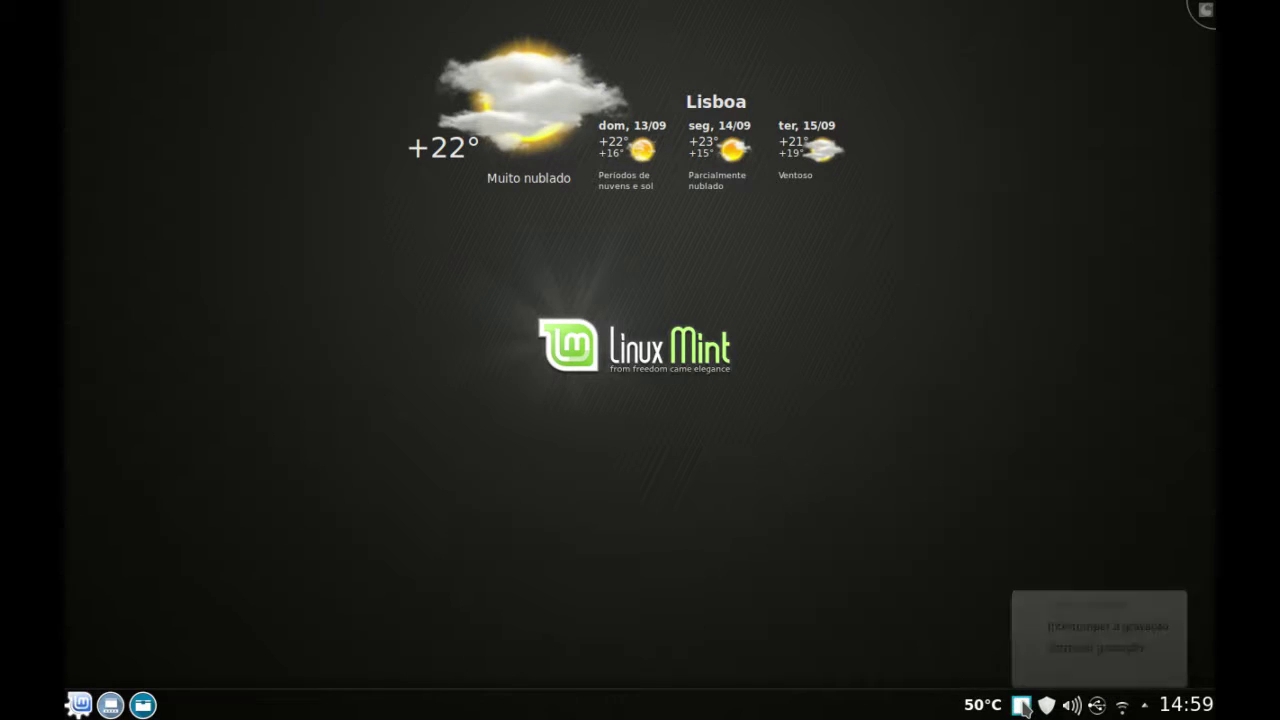
click(1101, 648)
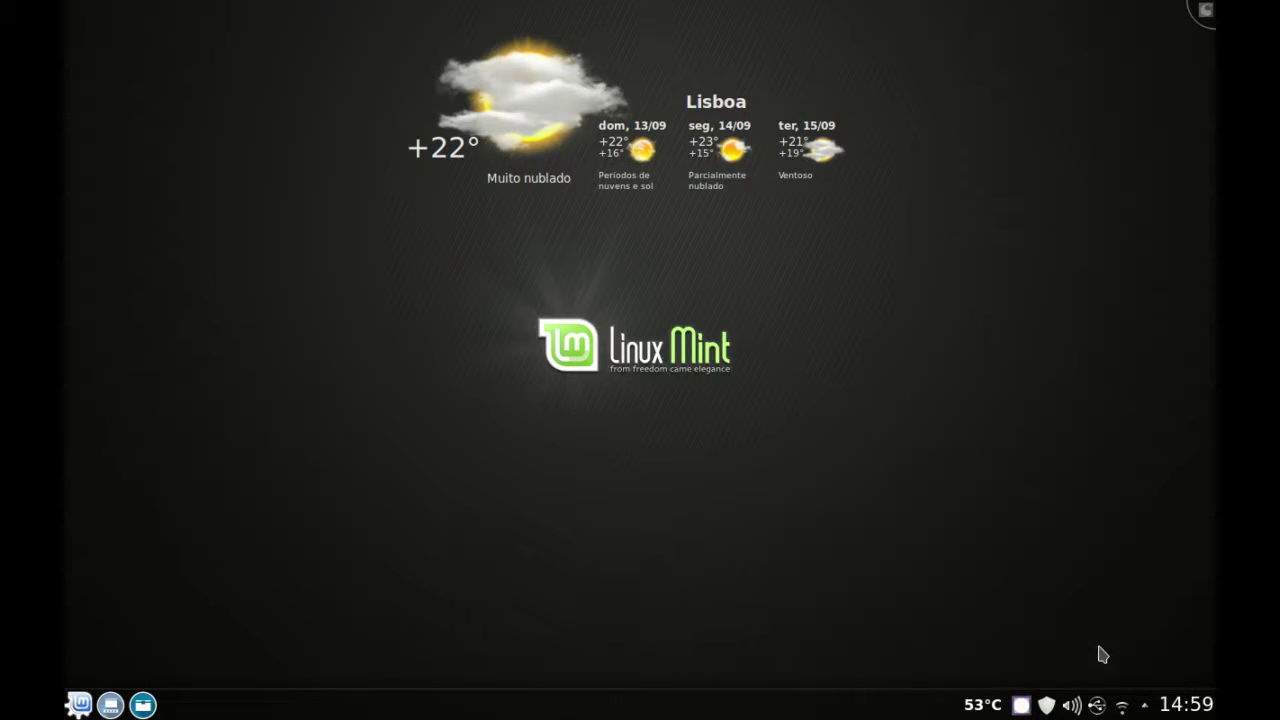